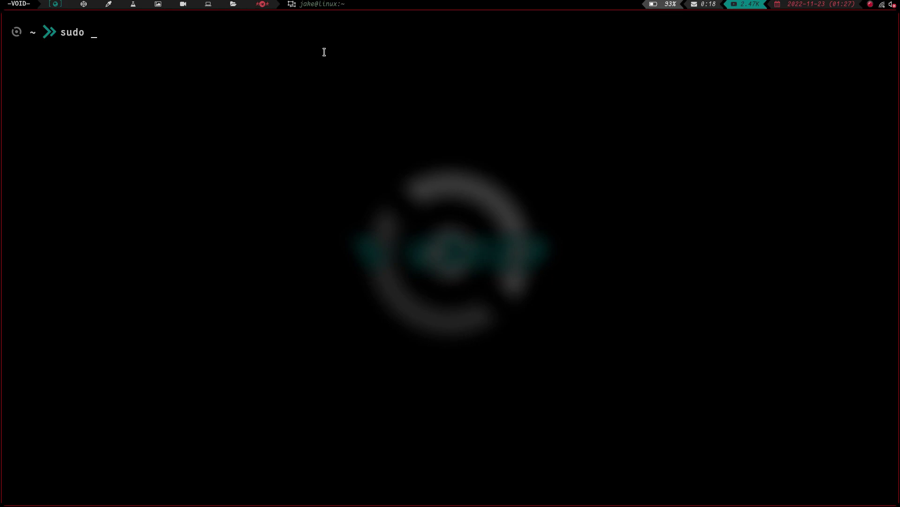
- Launch Firefox on the empty second workspace and go to spectrwm.org
key("super+q")
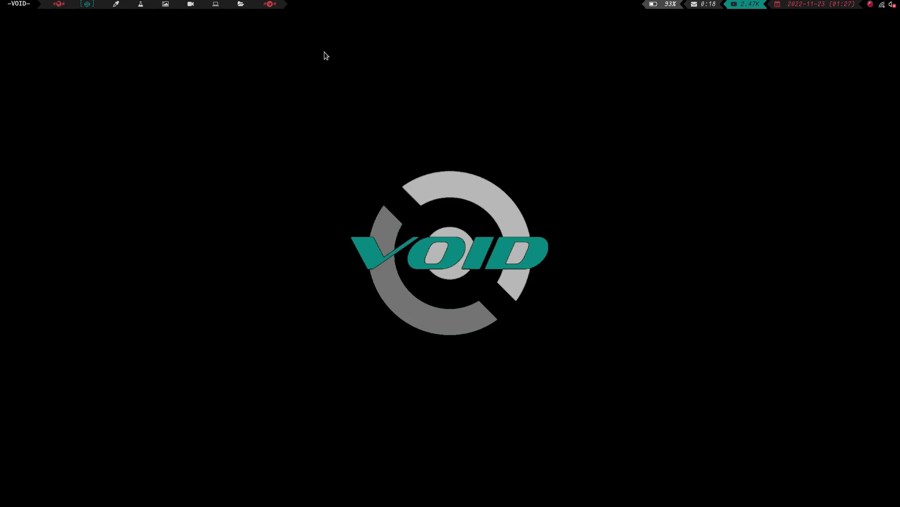
key("super+b")
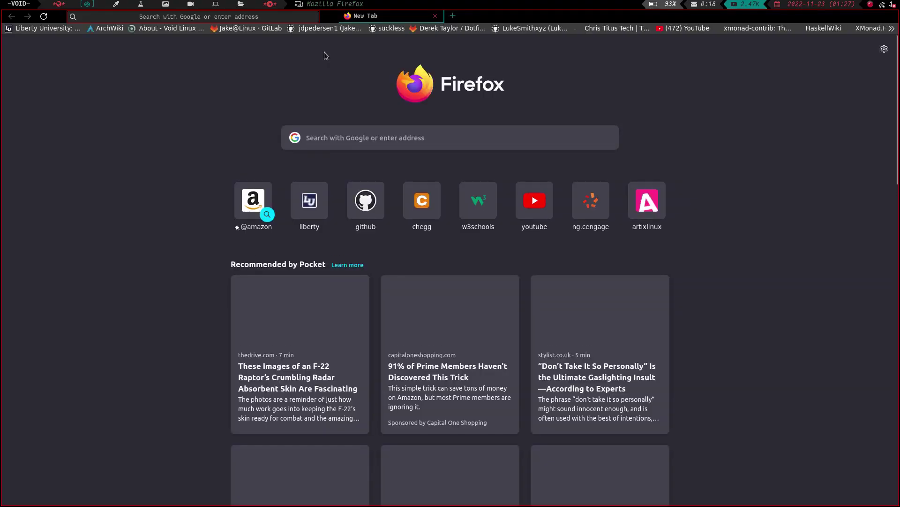
type("spectrwm.org/")
key("Return")
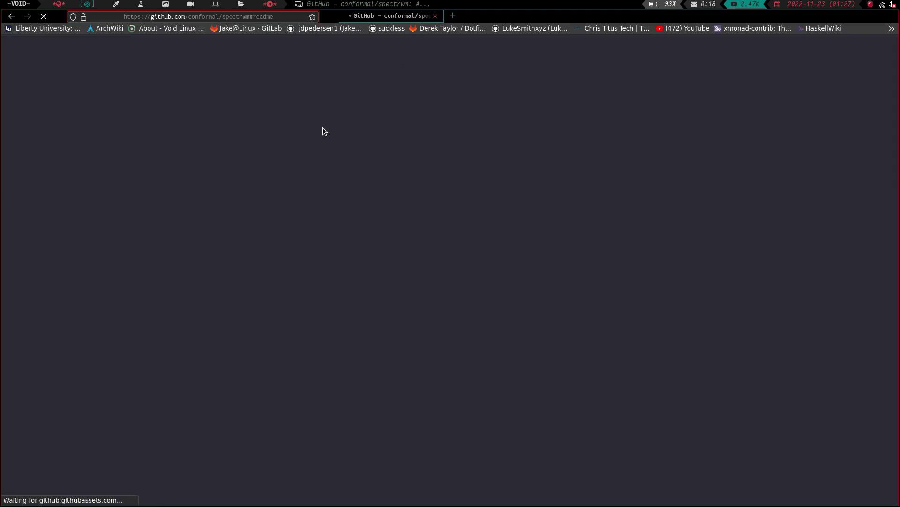
- Look over the spectrwm repository's file list and README, and follow its link to the wiki's Installation page
scroll(238, 191, "down", 5)
scroll(238, 191, "down", 5)
scroll(238, 191, "up", 20)
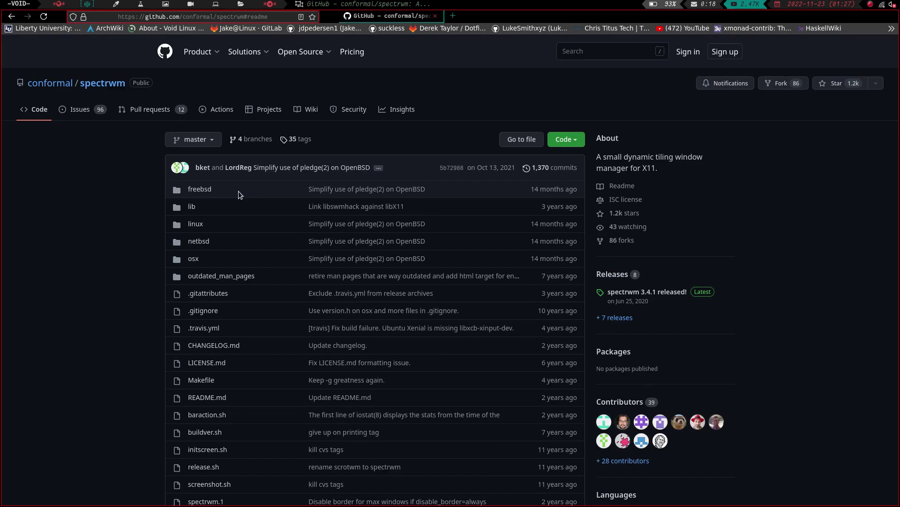
scroll(238, 191, "down", 4)
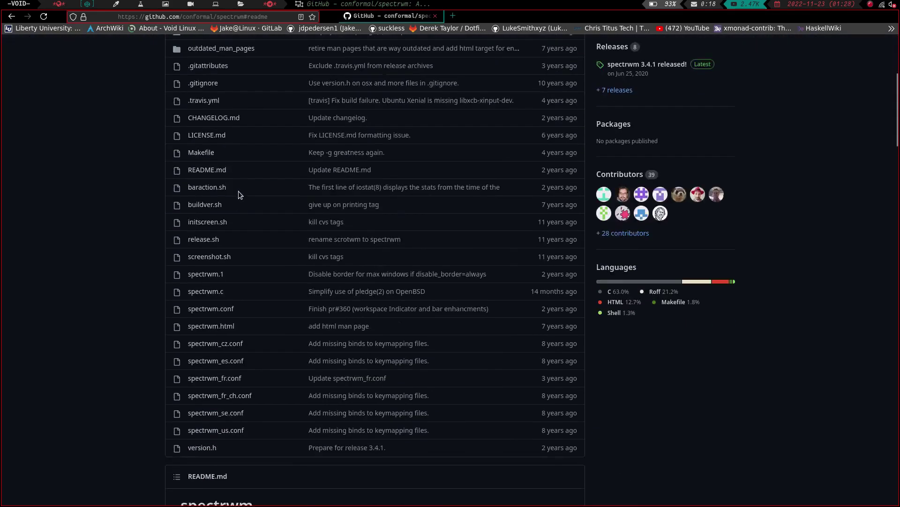
scroll(238, 190, "down", 10)
left_click(240, 198)
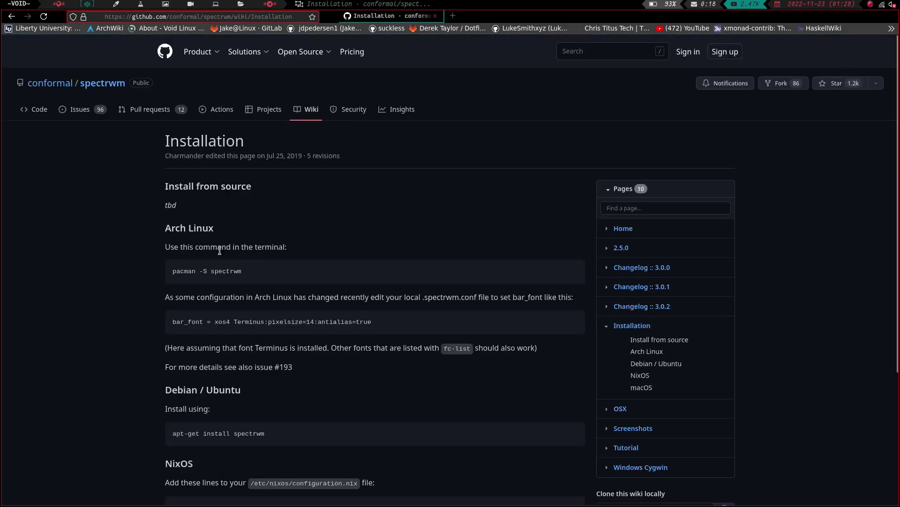
- Review the Installation page's instructions for Arch Linux, Debian / Ubuntu, NixOS and macOS
scroll(220, 250, "down", 1)
scroll(219, 250, "down", 3)
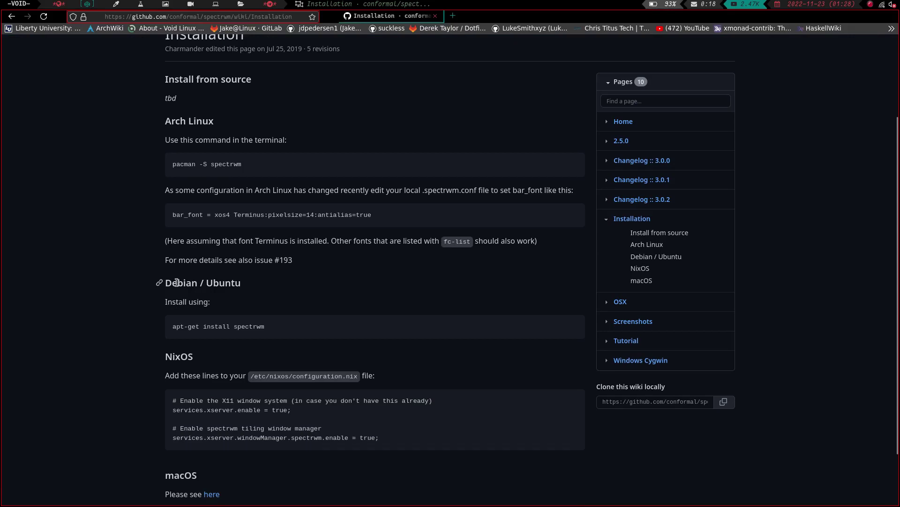
scroll(236, 338, "down", 3)
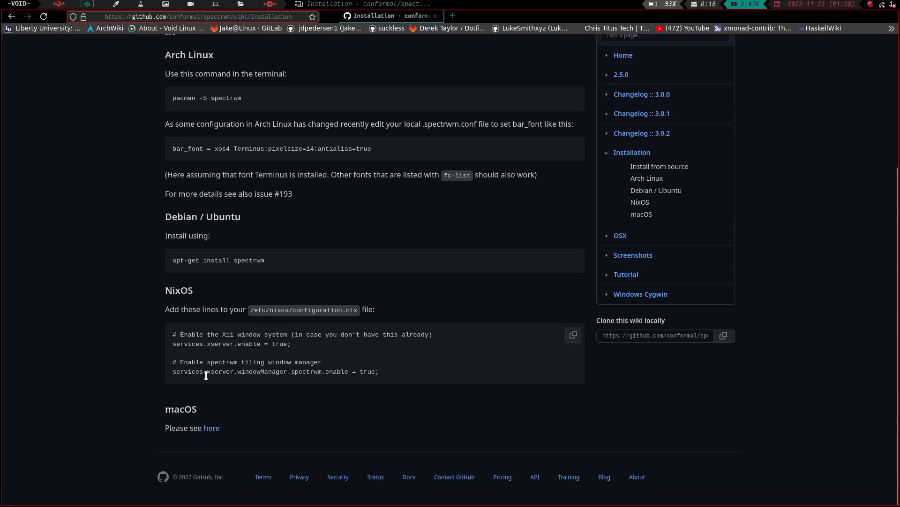
scroll(256, 283, "up", 8)
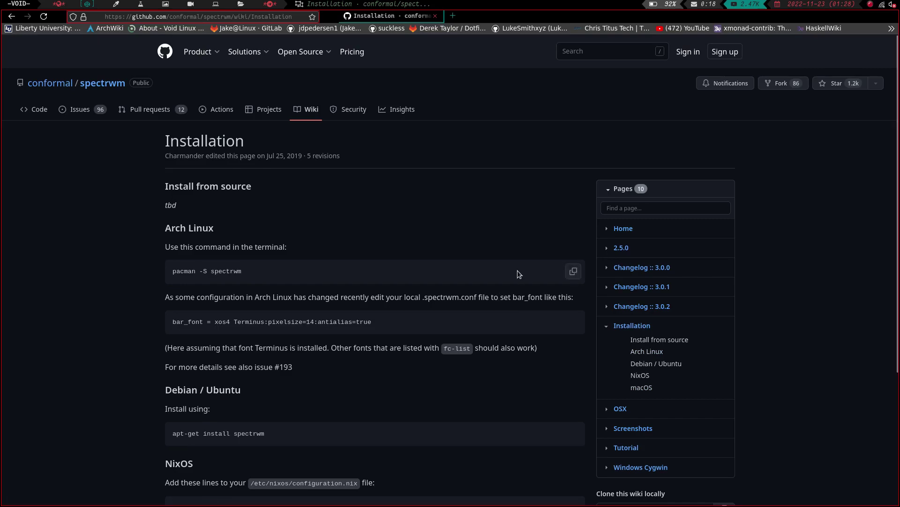
scroll(517, 270, "down", 1)
scroll(518, 273, "down", 2)
scroll(518, 274, "up", 3)
scroll(517, 271, "down", 3)
- Open the wiki's Tutorial page and read through its terminology, keyboard shortcuts, workspace navigation and common tricks sections
left_click(624, 285)
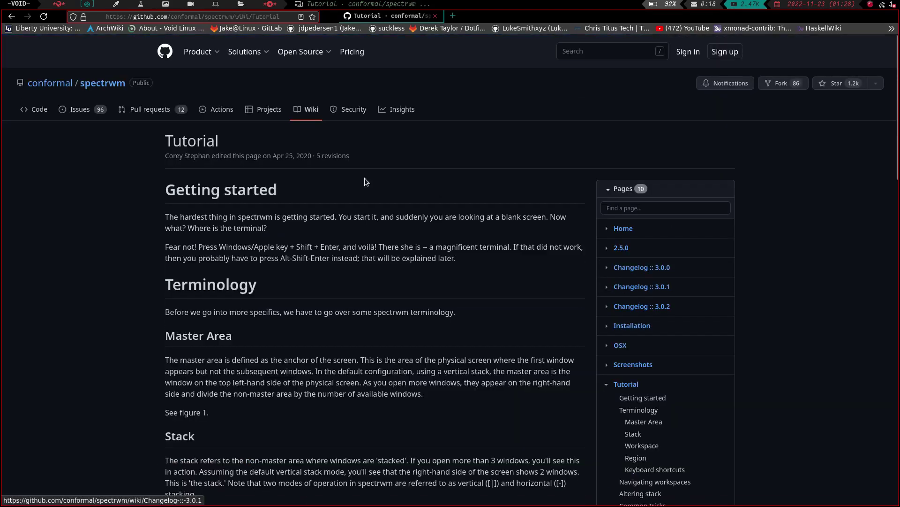
scroll(365, 178, "down", 2)
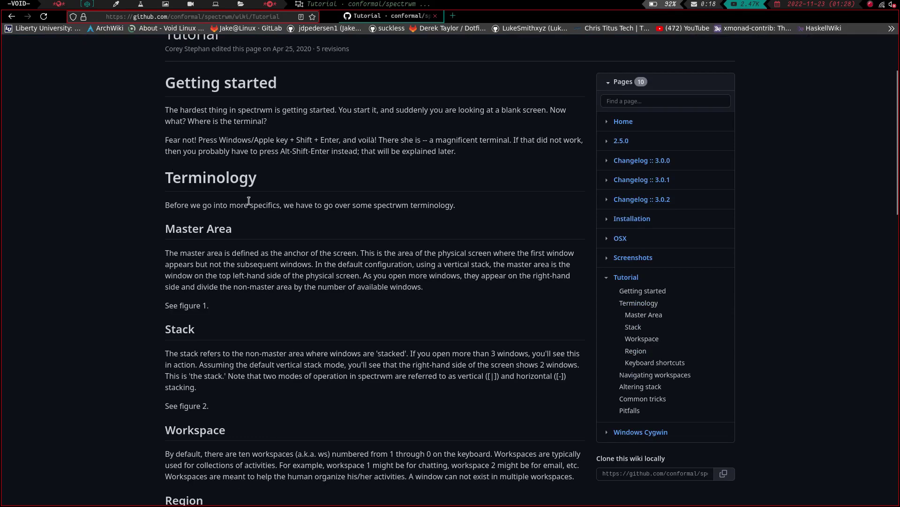
scroll(213, 332, "down", 3)
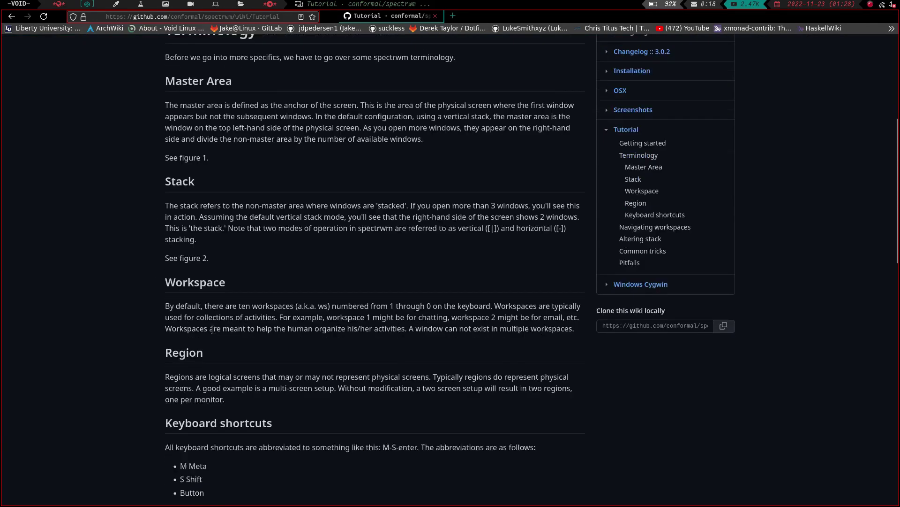
scroll(176, 348, "down", 5)
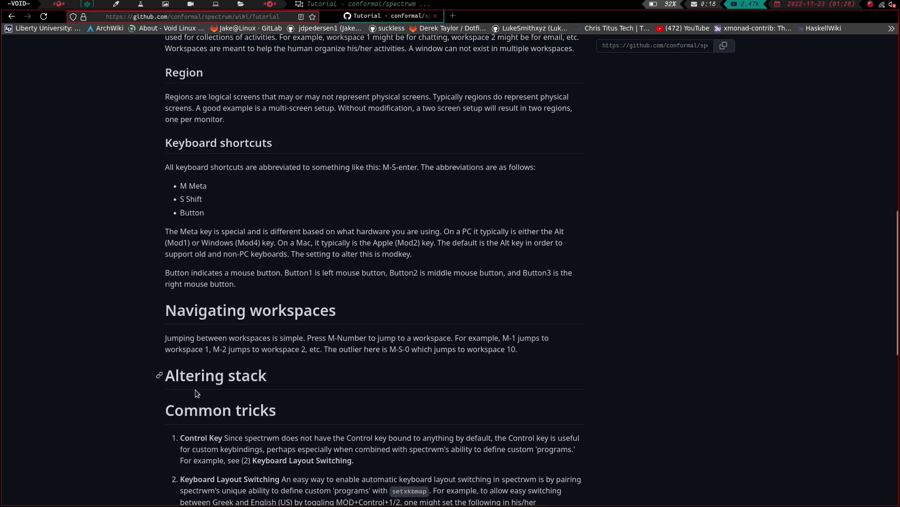
scroll(195, 396, "down", 6)
scroll(195, 402, "down", 2)
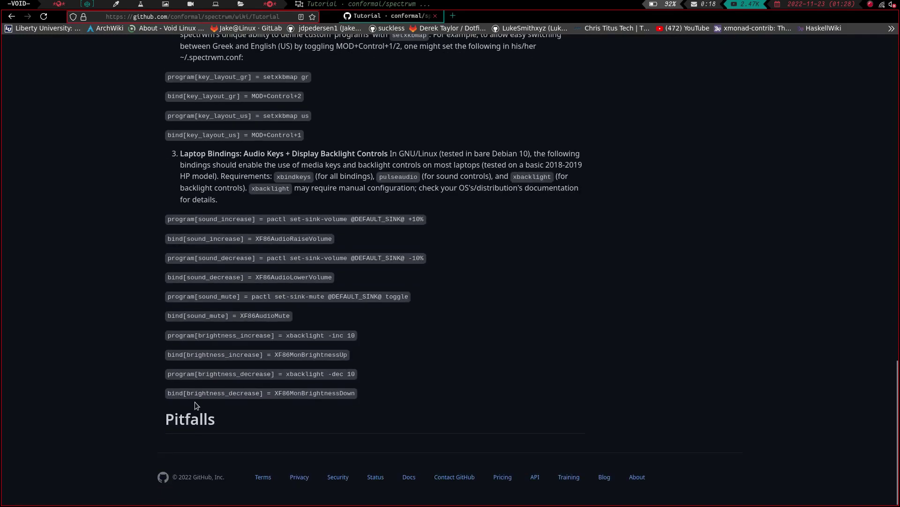
scroll(195, 401, "up", 2)
scroll(195, 402, "up", 4)
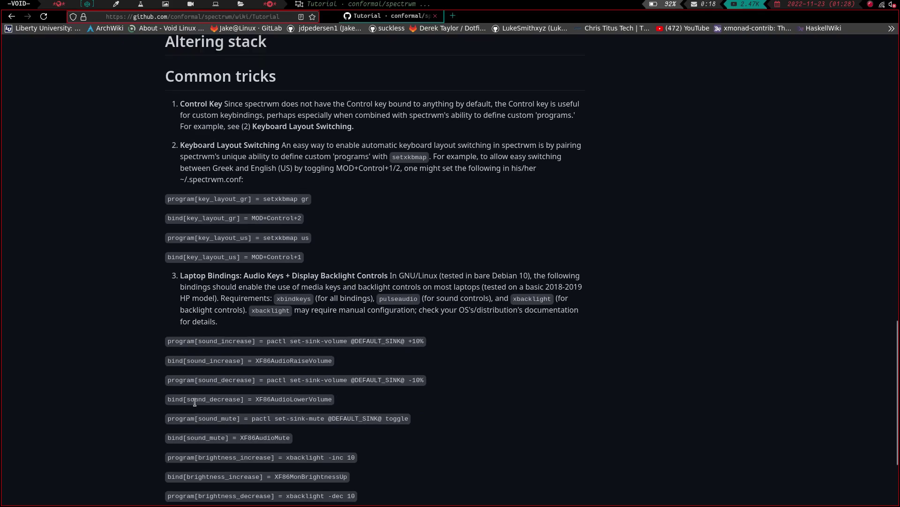
scroll(197, 356, "up", 20)
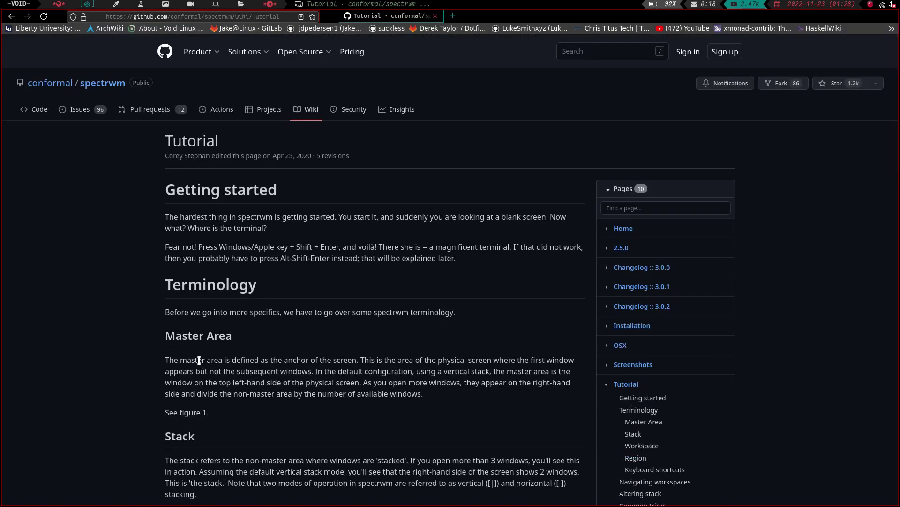
scroll(199, 360, "down", 2)
scroll(198, 360, "up", 2)
- Return to the terminal on the first workspace, clear the pending sudo text and open the man page for spectrwm
key("super+1")
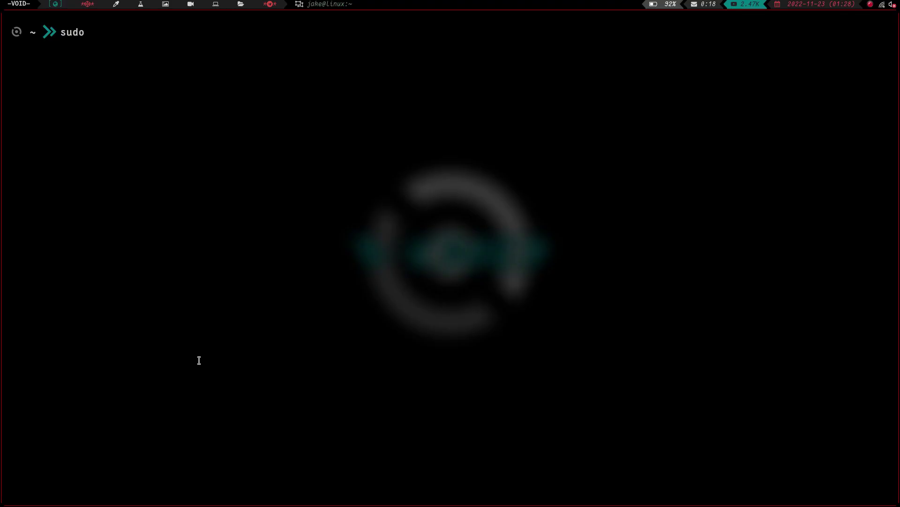
key("BackSpace")
key("BackSpace")
key("BackSpace")
key("BackSpace")
type("man spwc")
key("BackSpace")
key("BackSpace")
type("ectrwm")
key("Return")
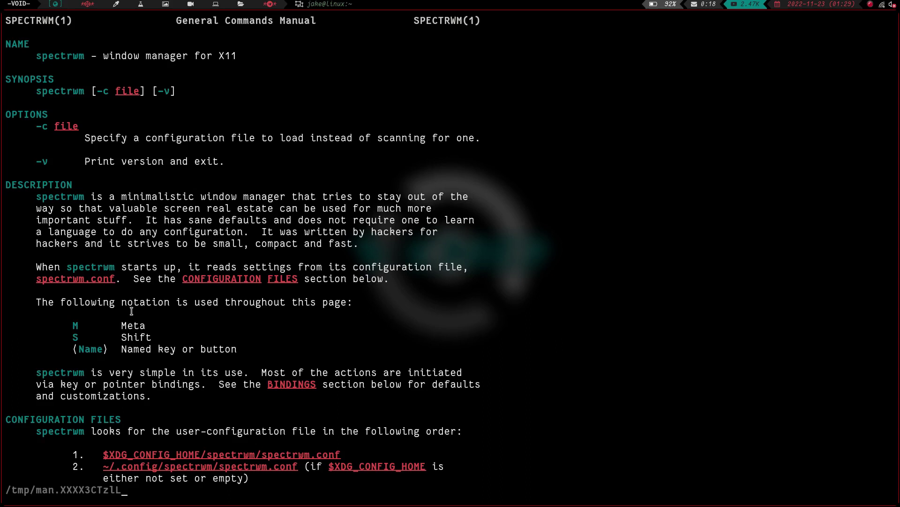
- Check the man page's configuration file locations and change to the spectrwm config directory in the scratchpad terminal, hiding the scratchpad again
scroll(131, 311, "down", 5)
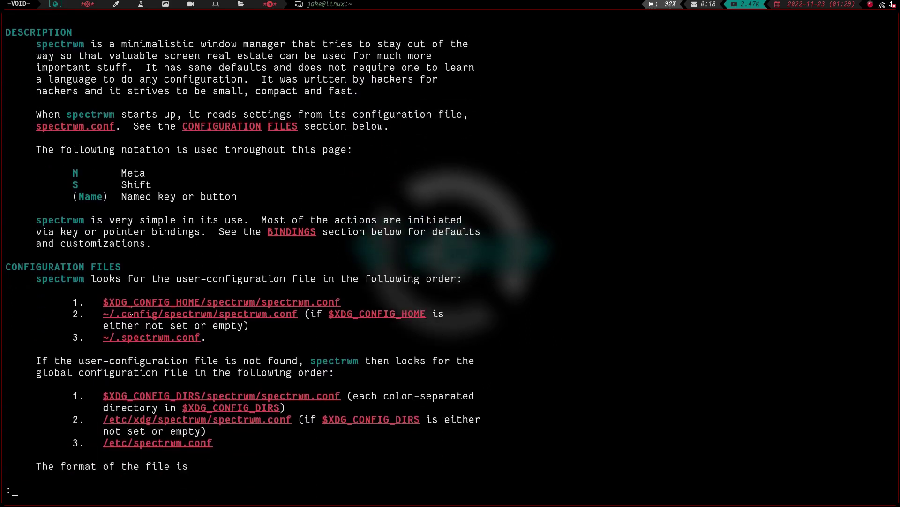
scroll(97, 211, "down", 1)
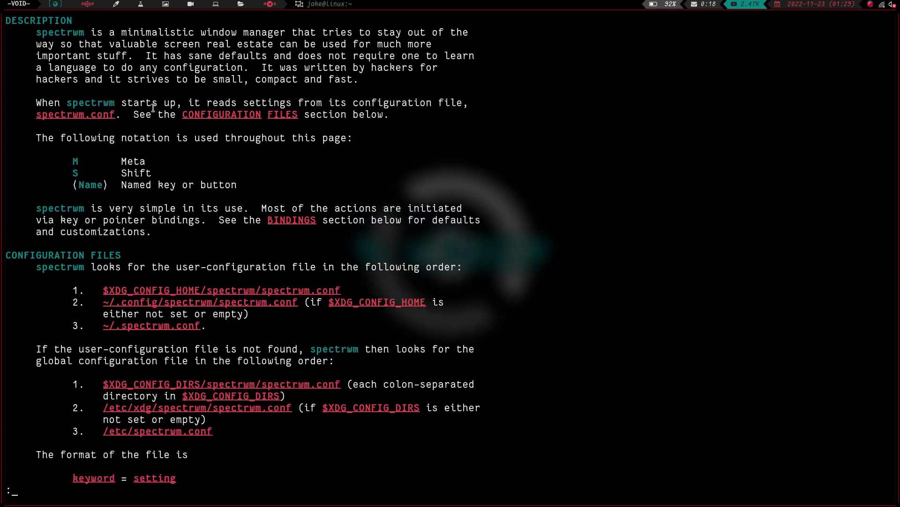
scroll(154, 205, "down", 4)
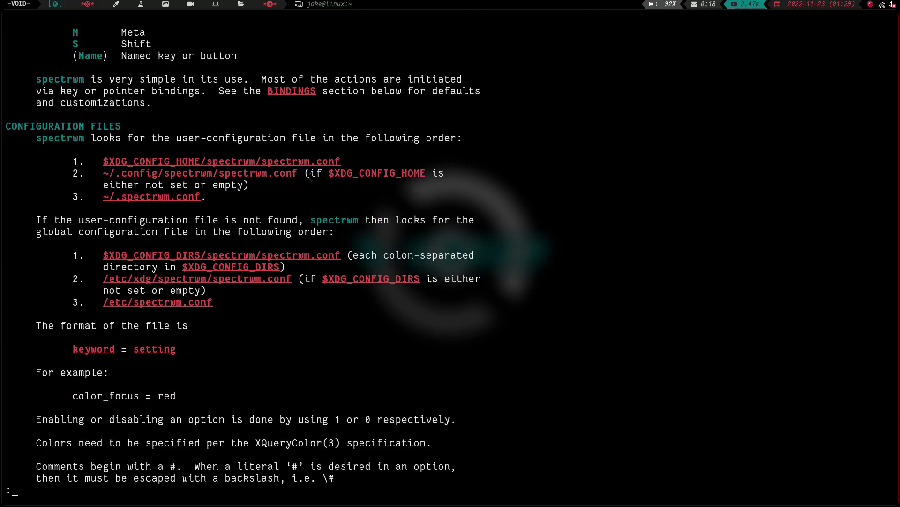
key("super+s")
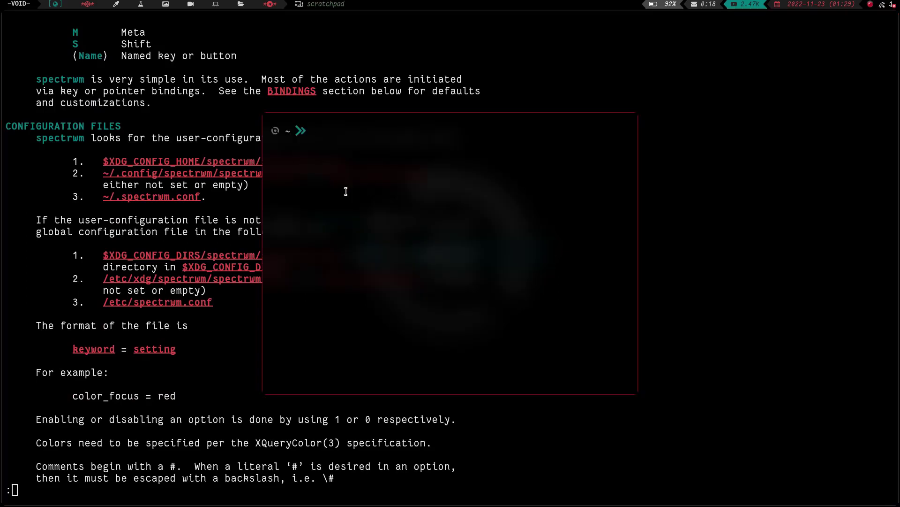
type("cd spectrwm")
key("Return")
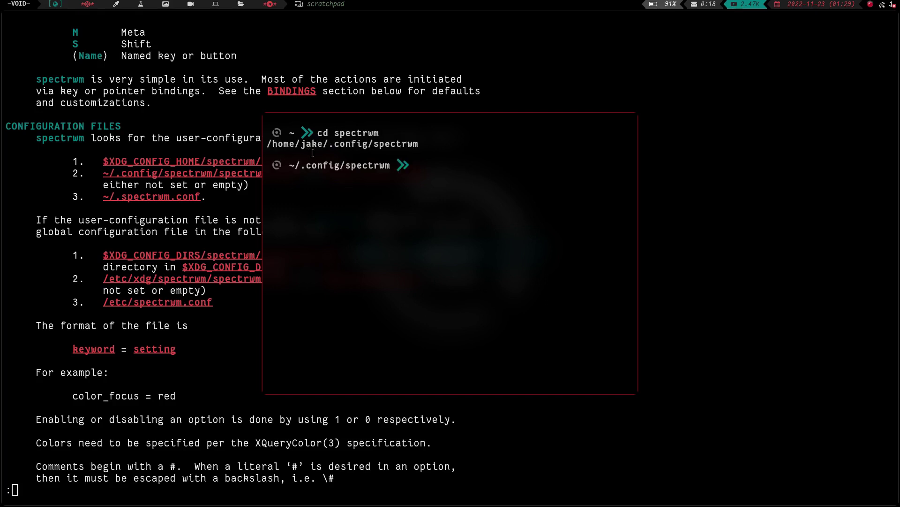
key("super+s")
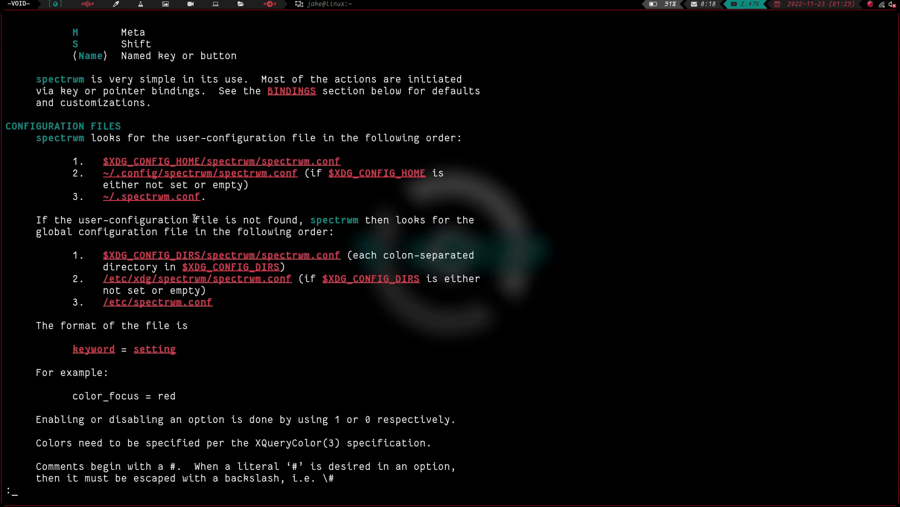
- Start a new terminal on the third workspace, change to /etc and open spectrwm.conf in vim
scroll(157, 200, "down", 5)
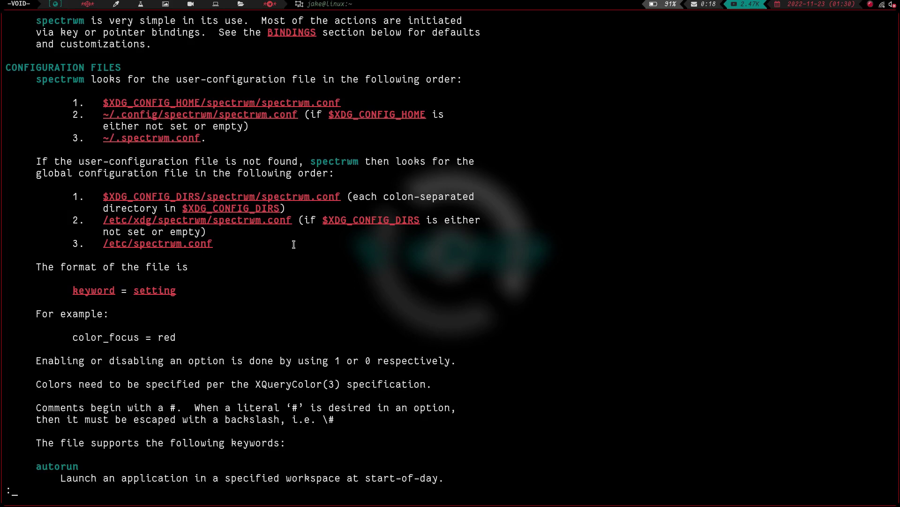
key("super+3")
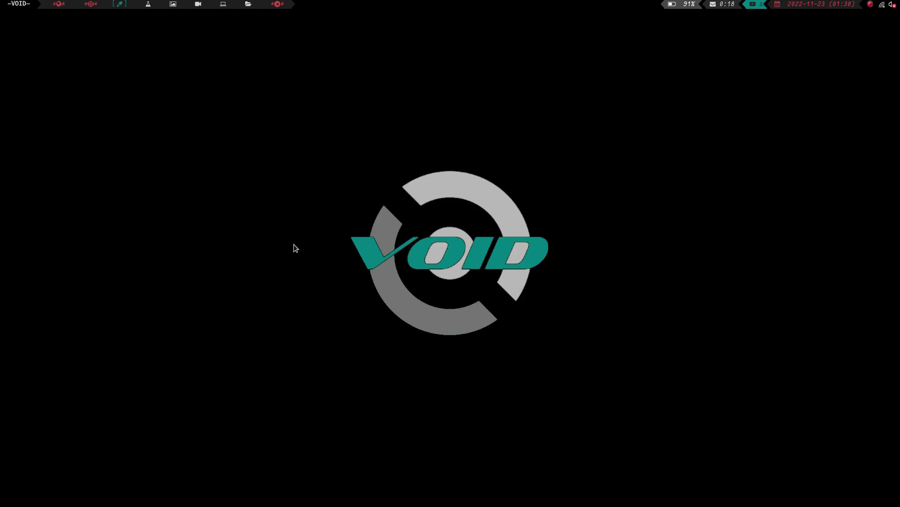
key("super+shift+Return")
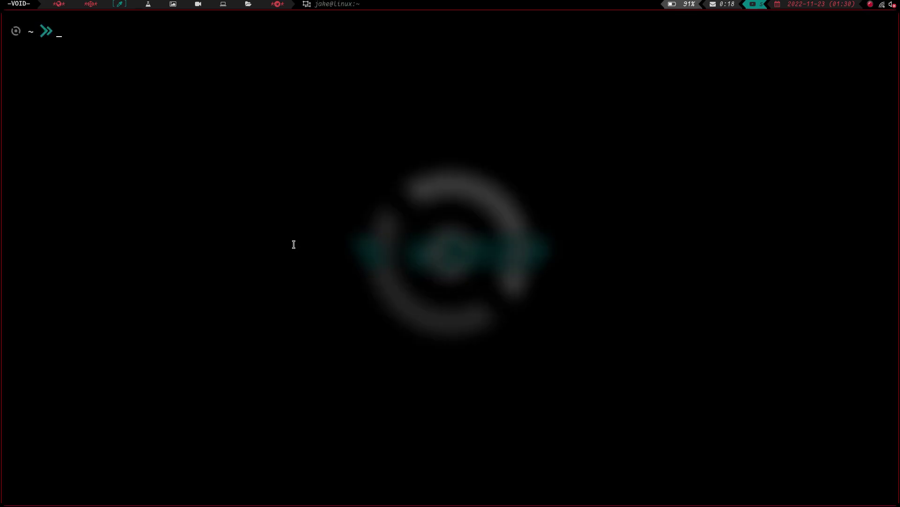
type("cd /etc")
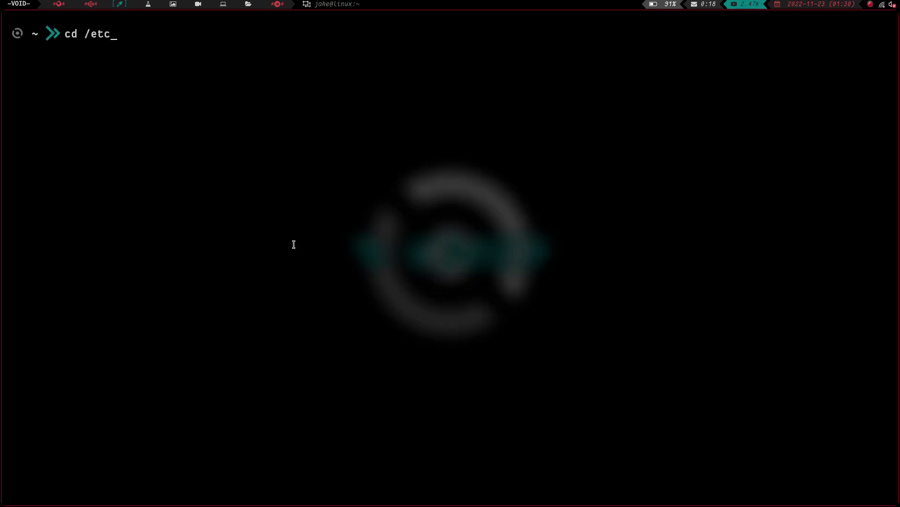
key("Return")
type("vim spe")
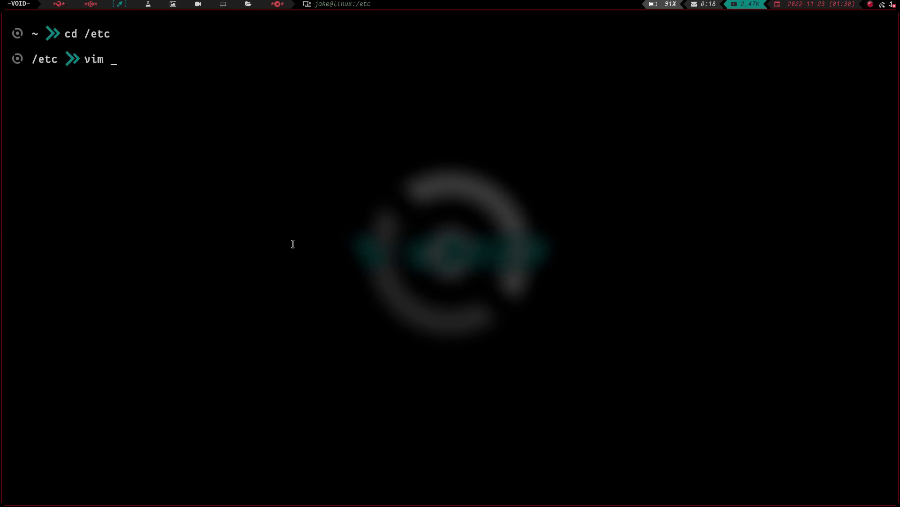
key("Tab")
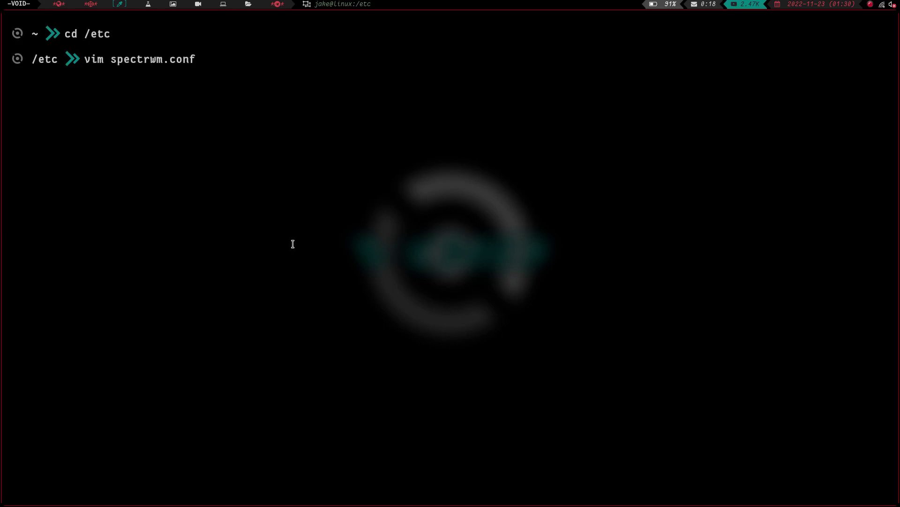
key("Return")
- Read the header comments of spectrwm.conf, including the man page link and the note on rgb color values
key("j")
key("j")
key("j")
key("k")
key("k")
key("k")
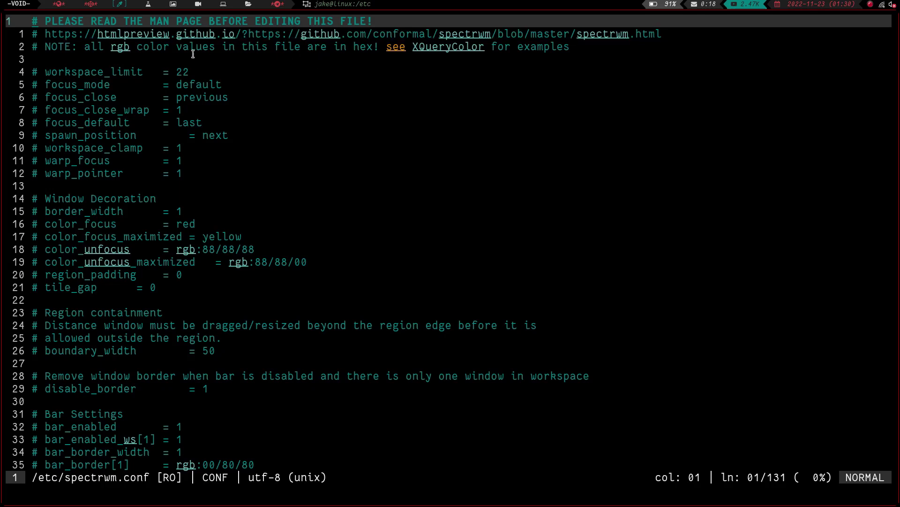
key("j")
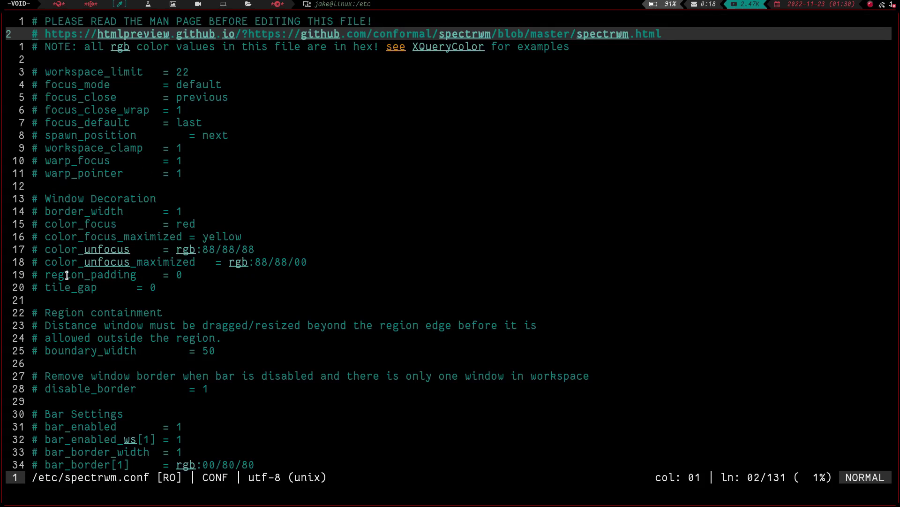
key("j")
key("j")
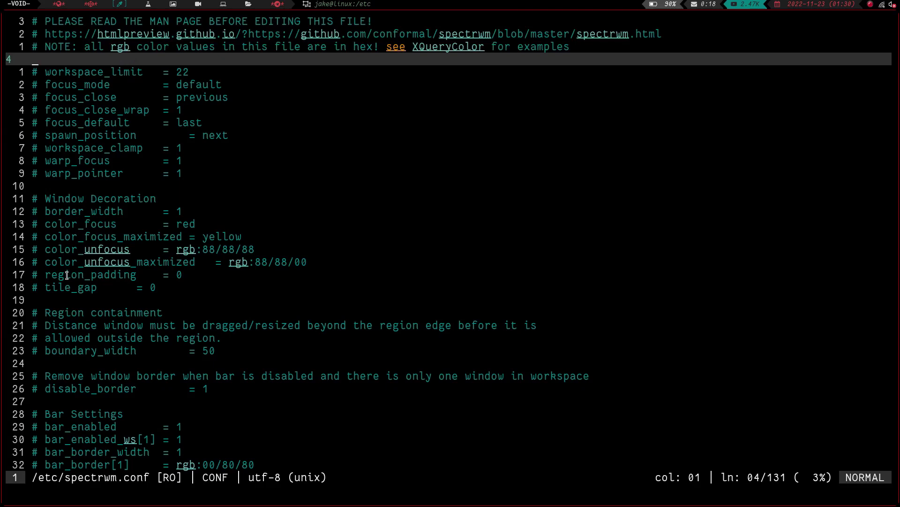
- Go through the workspace, focus and window decoration options in spectrwm.conf
key("j")
key("j")
key("j")
key("j")
key("j")
key("j")
key("j")
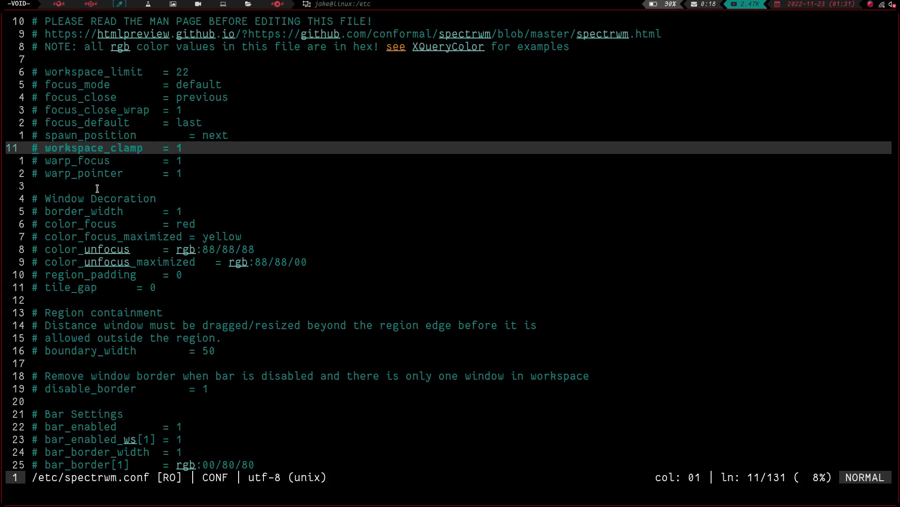
key("j")
key("j")
key("j")
key("j")
key("j")
key("j")
key("j")
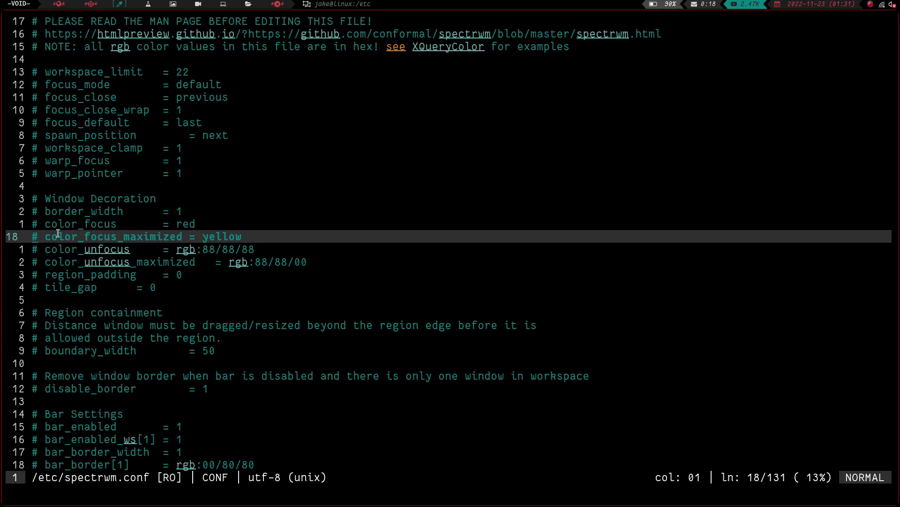
- Look over the region containment, border removal and bar settings in spectrwm.conf
key("j")
key("j")
key("j")
key("j")
key("j")
key("j")
key("j")
key("j")
key("j")
key("j")
key("j")
key("j")
key("j")
key("j")
key("j")
key("j")
key("j")
key("j")
key("j")
key("j")
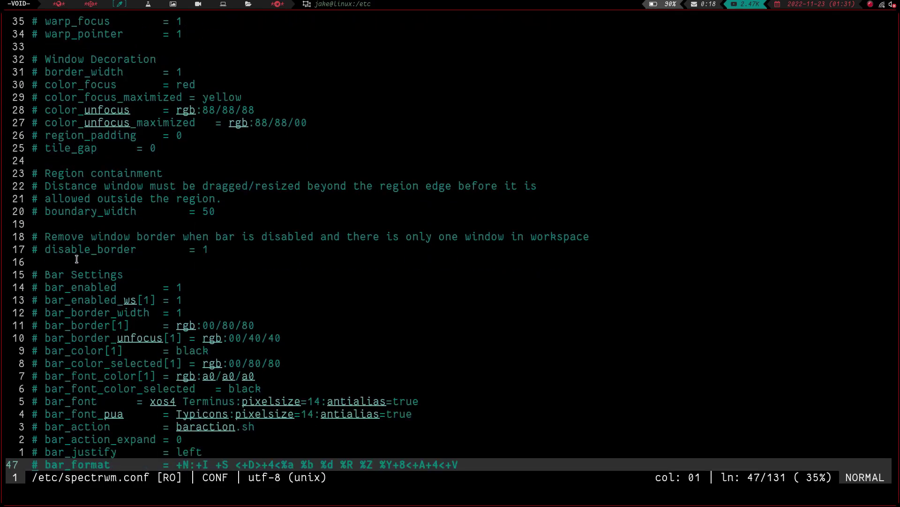
key("j")
key("j")
key("j")
key("j")
key("j")
key("j")
key("j")
key("j")
key("j")
key("j")
key("j")
key("j")
key("j")
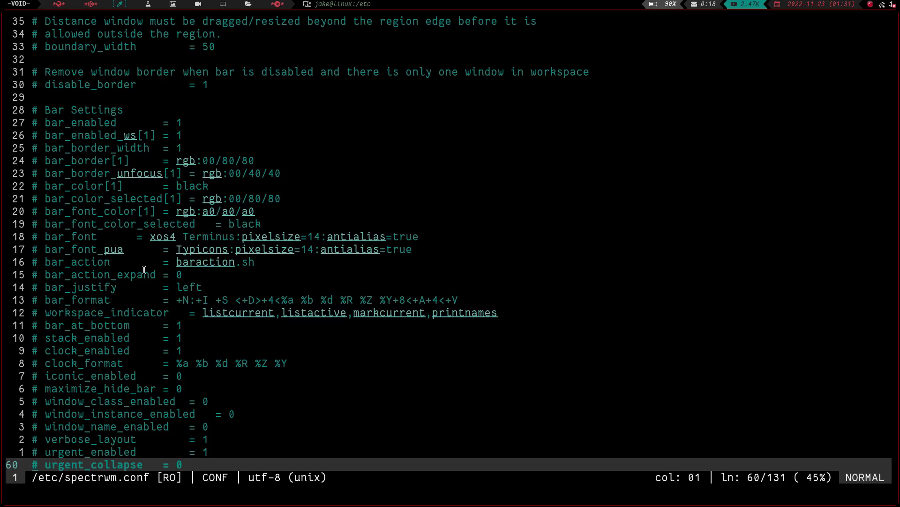
- Review the dialog ratio, region, autorun, workspace layout, workspace name, mod key and keyboard mapping settings in spectrwm.conf
key("j")
key("j")
key("j")
key("j")
key("j")
key("j")
key("j")
key("j")
key("j")
key("j")
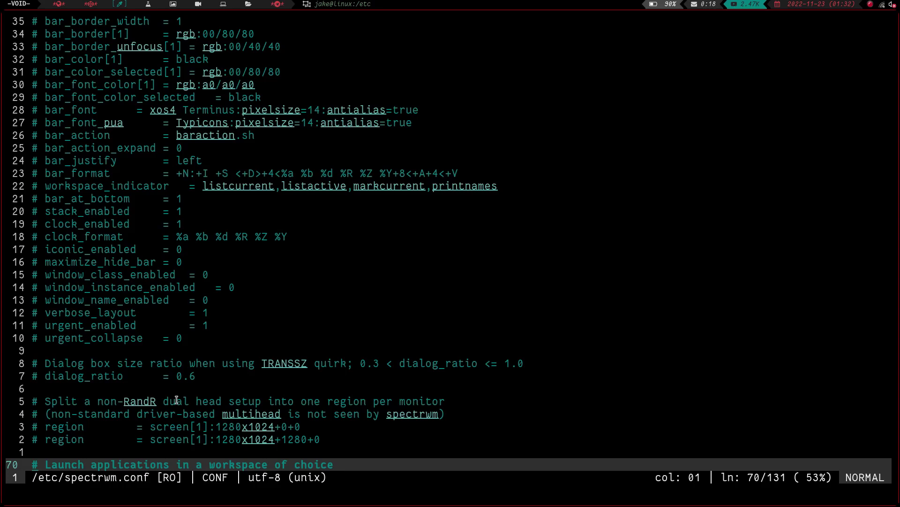
key("j")
key("j")
key("j")
key("j")
key("j")
key("j")
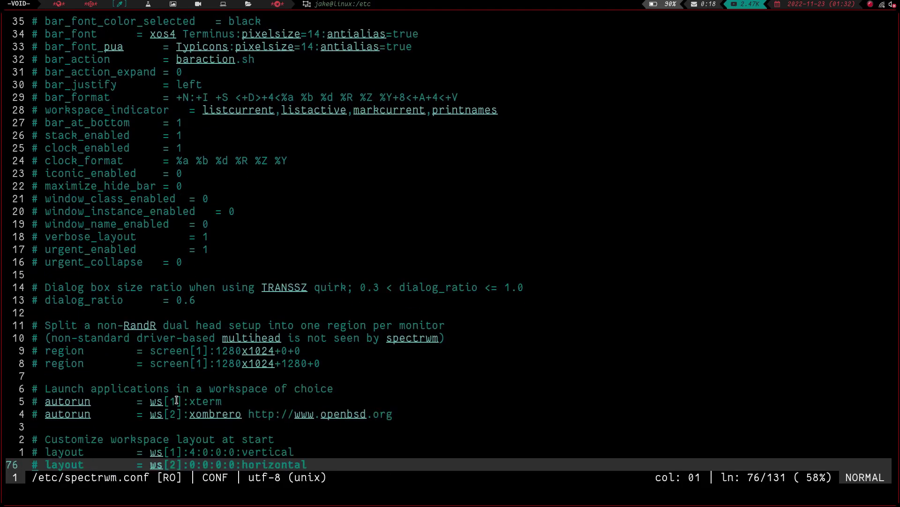
key("j")
key("j")
key("j")
key("j")
key("j")
key("j")
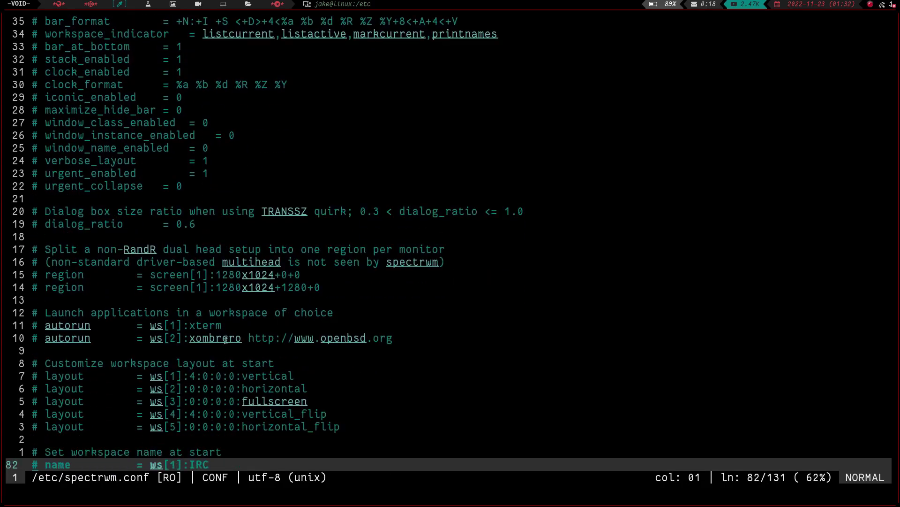
key("j")
key("j")
key("j")
key("j")
key("j")
key("j")
key("j")
key("j")
key("j")
key("j")
key("j")
key("j")
key("j")
key("j")
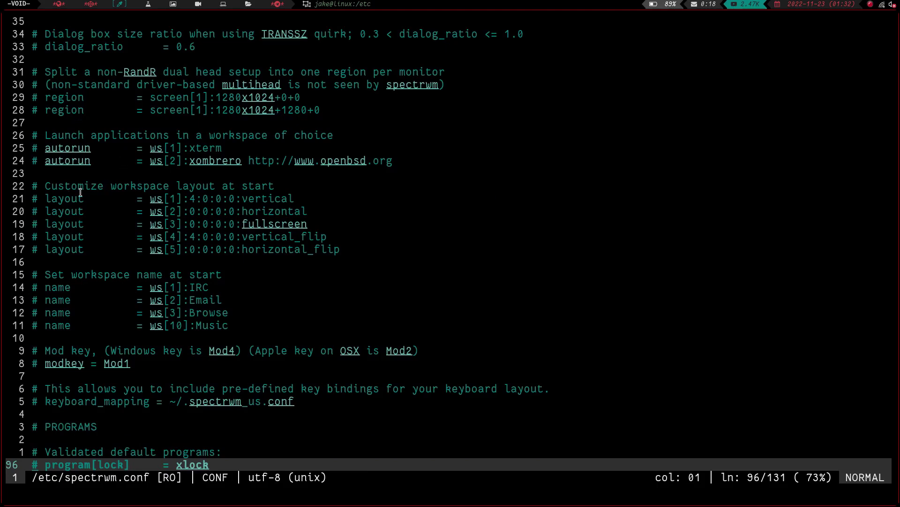
- Read the default and optional programs, the example key binding and the quirks through to the end of spectrwm.conf
key("j")
key("j")
key("j")
key("j")
key("j")
key("j")
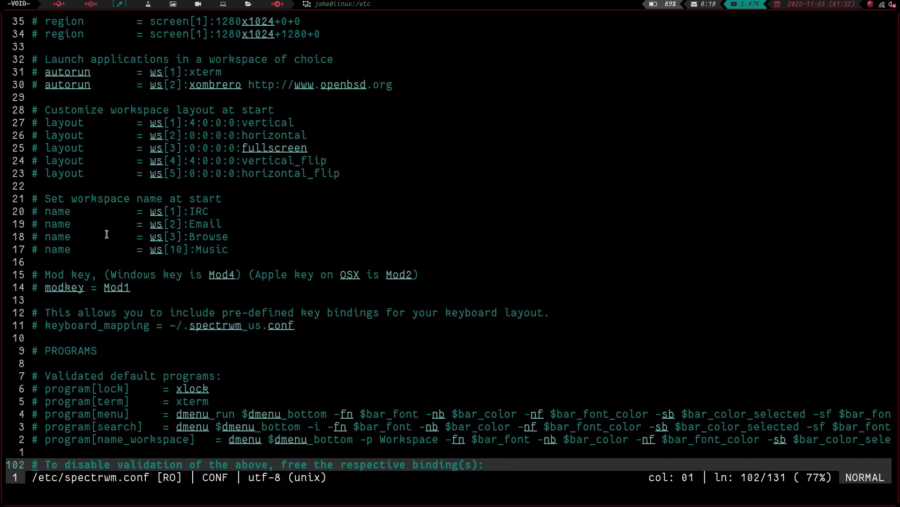
key("j")
key("j")
key("j")
key("j")
key("j")
key("j")
key("j")
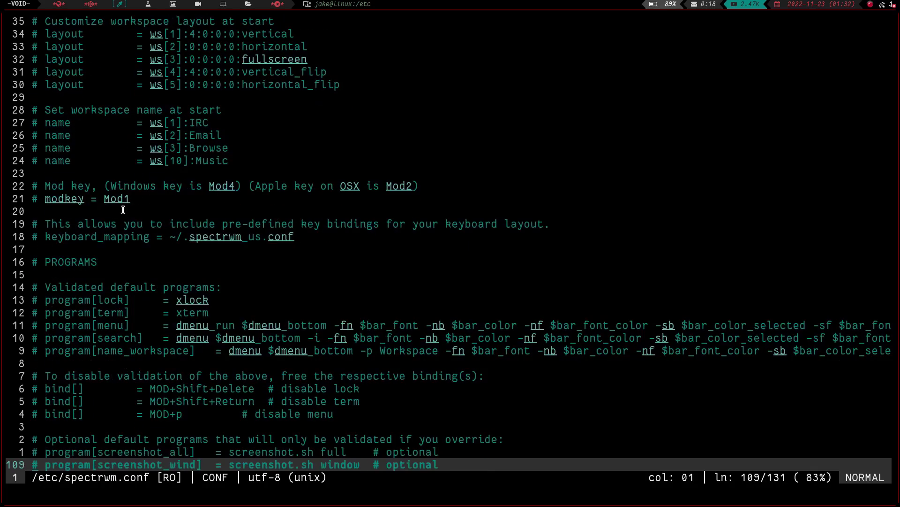
key("j")
key("j")
key("j")
key("j")
key("j")
key("j")
key("j")
key("j")
key("j")
key("j")
key("j")
key("j")
key("j")
key("j")
key("j")
key("j")
key("j")
key("j")
key("j")
key("j")
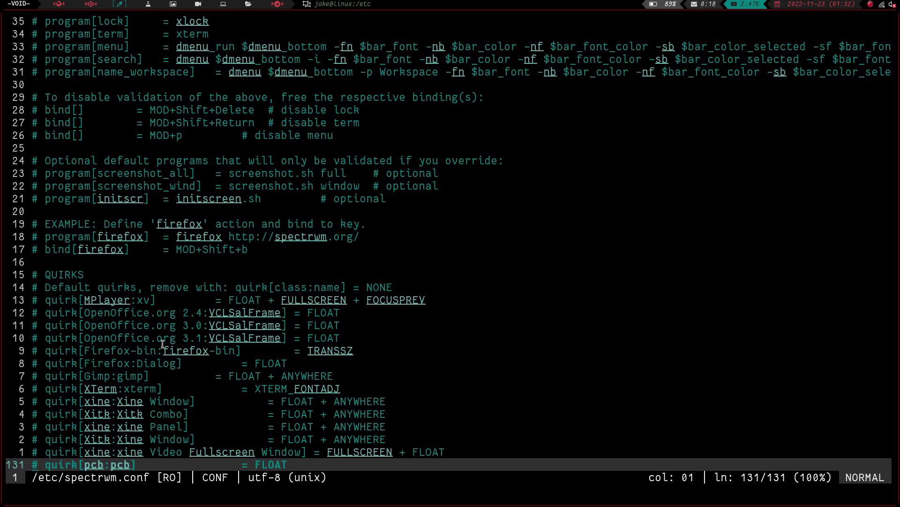
- Return to the spectrwm man page on the first workspace and read the file format, autorun and status bar keywords
key("super+1")
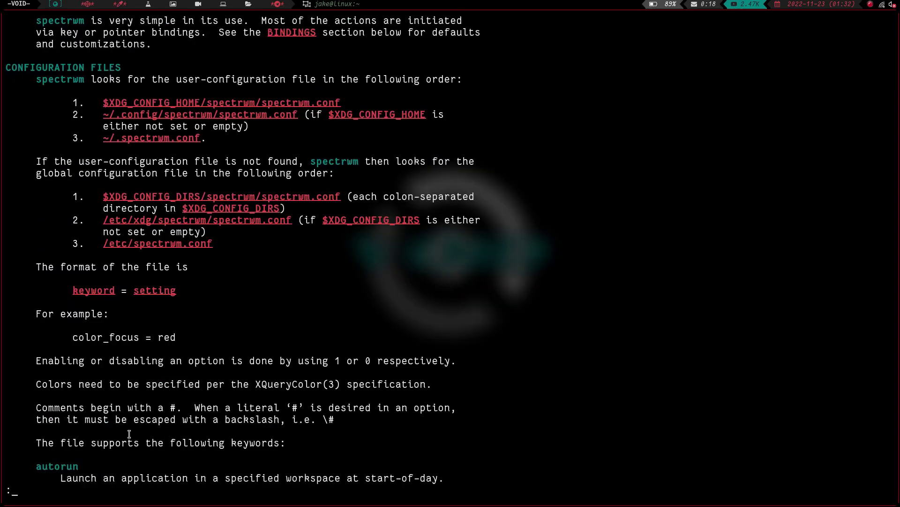
scroll(95, 314, "down", 2)
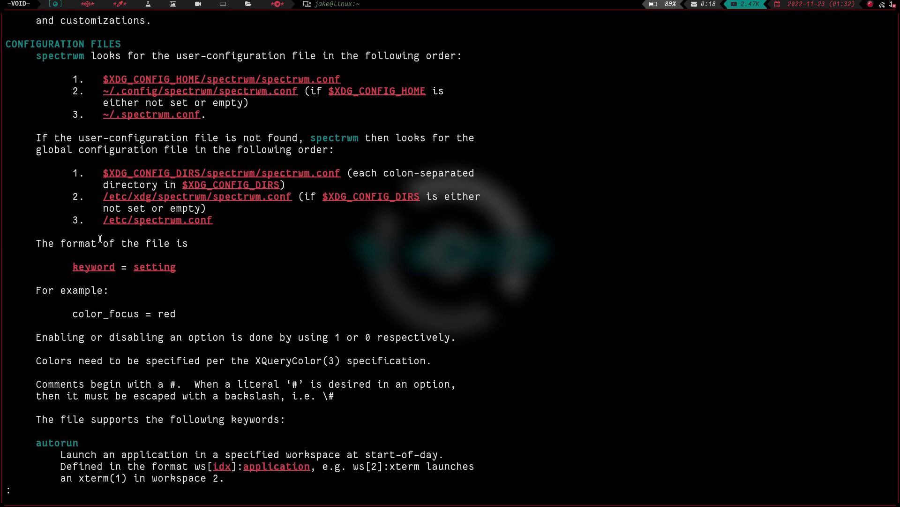
scroll(113, 179, "down", 5)
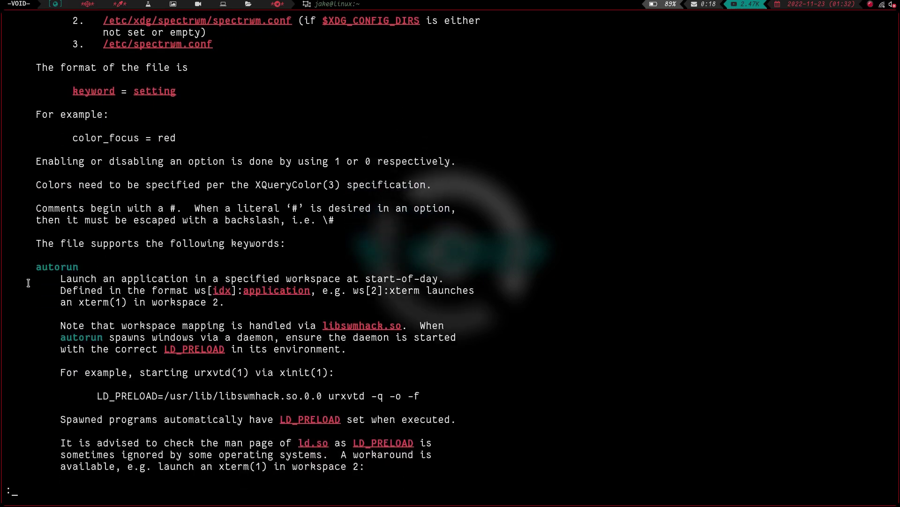
scroll(28, 283, "down", 10)
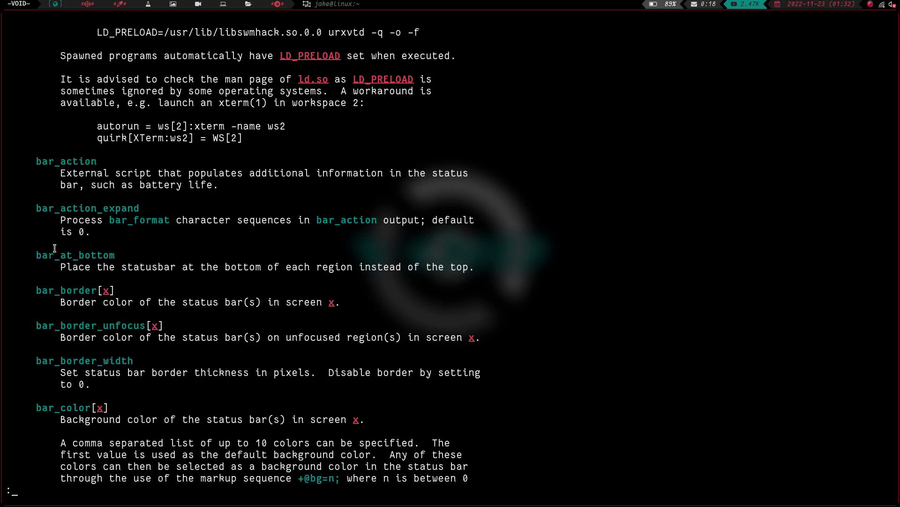
scroll(87, 344, "down", 7)
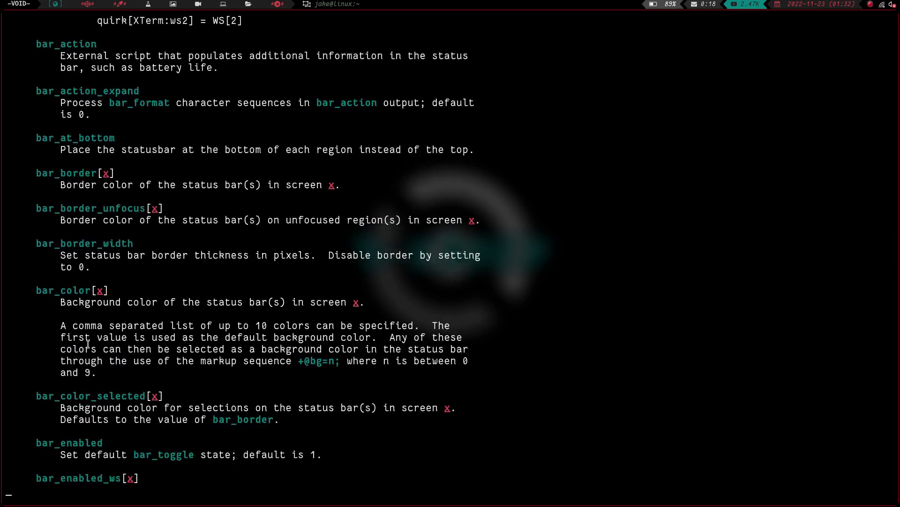
scroll(88, 343, "down", 5)
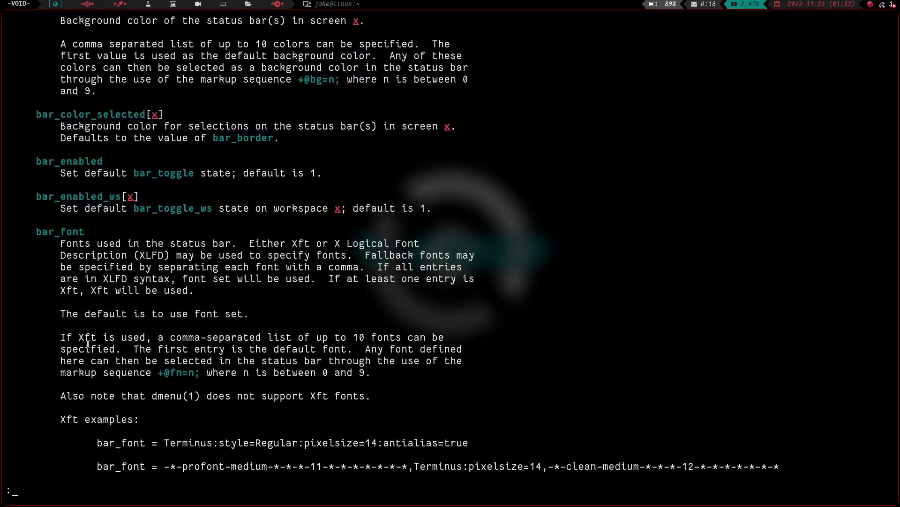
scroll(88, 344, "down", 6)
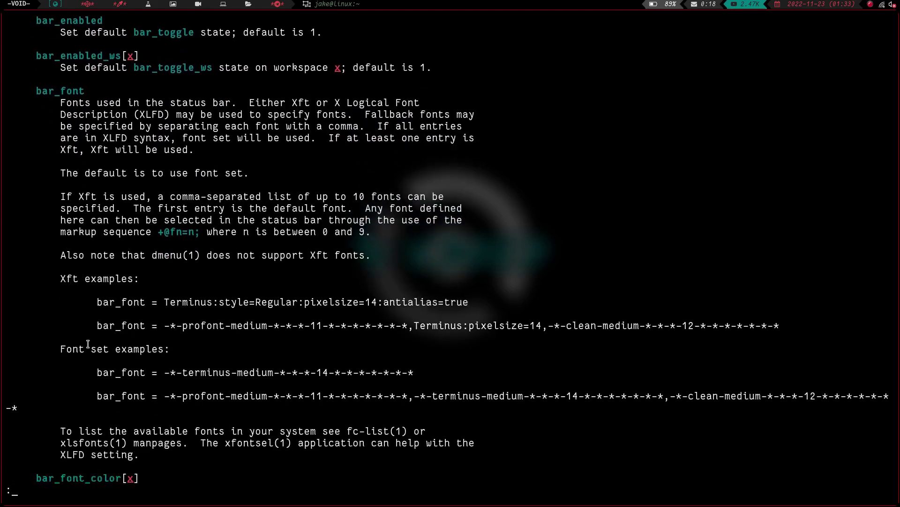
scroll(88, 343, "down", 4)
scroll(88, 344, "down", 8)
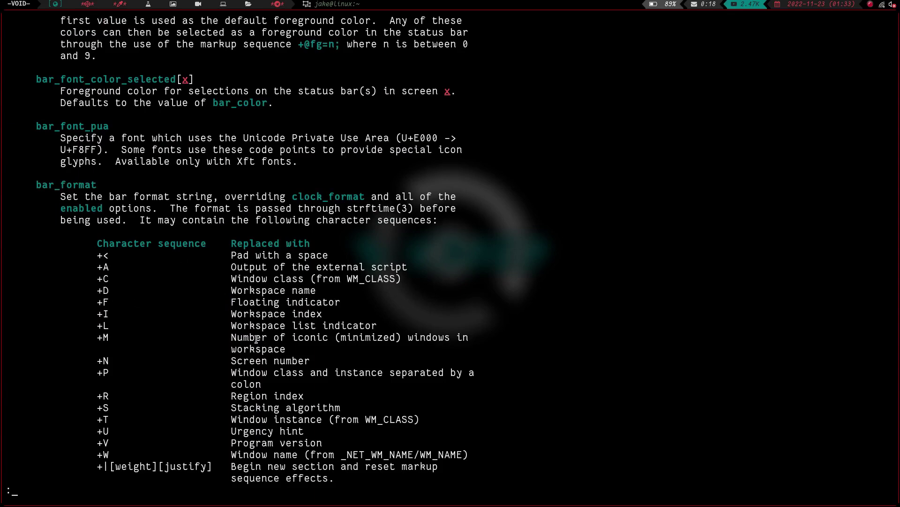
scroll(200, 287, "down", 12)
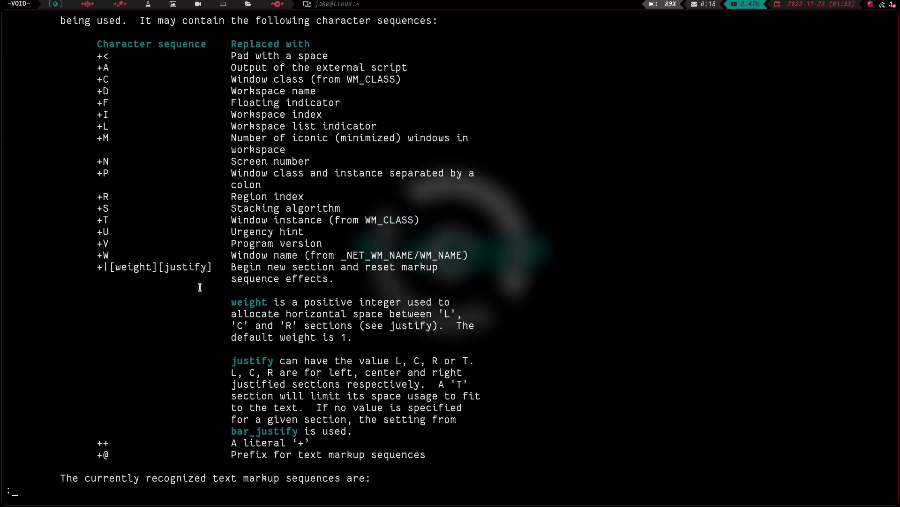
scroll(200, 287, "down", 10)
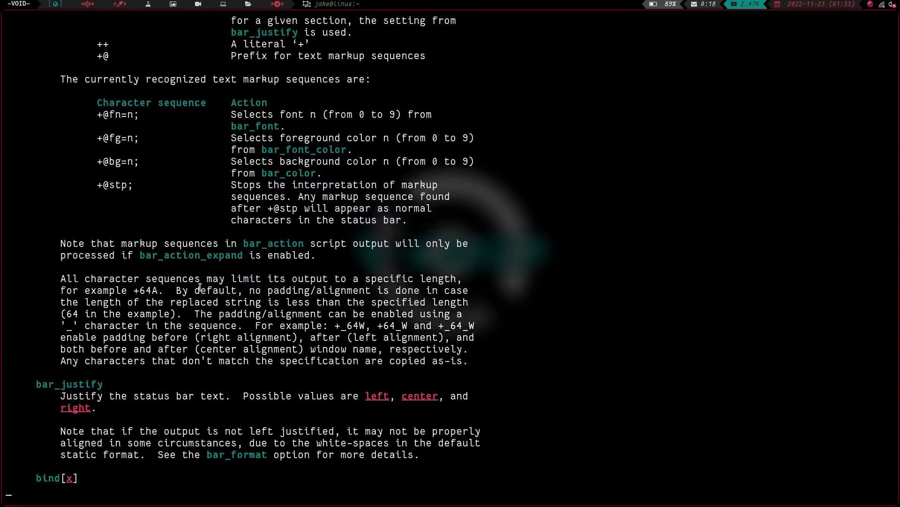
- Read the man page's remaining configuration keywords, from borders, colors and focus to layout and regions, through to the programs section
scroll(200, 287, "down", 17)
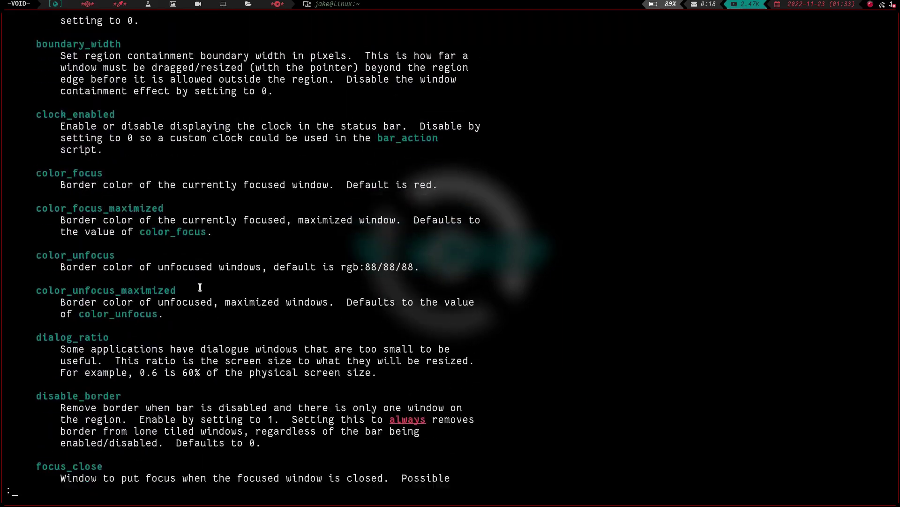
scroll(200, 287, "down", 15)
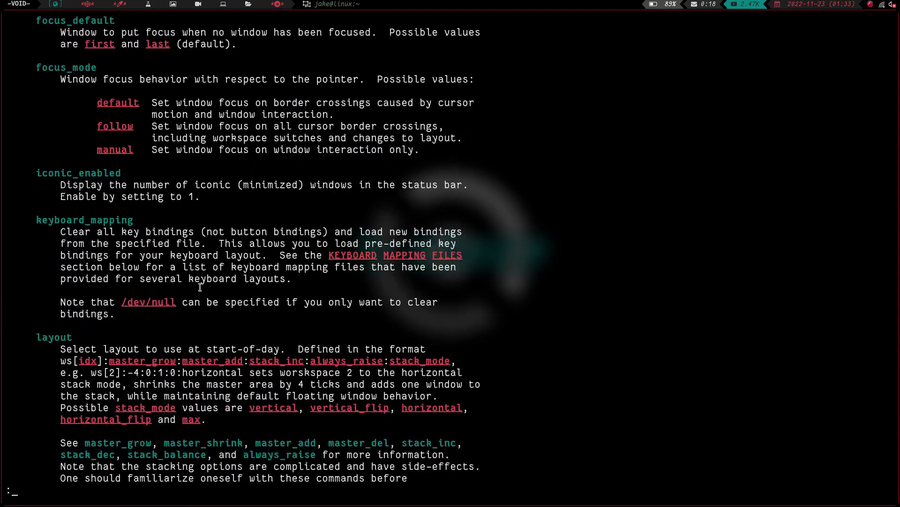
scroll(200, 287, "down", 13)
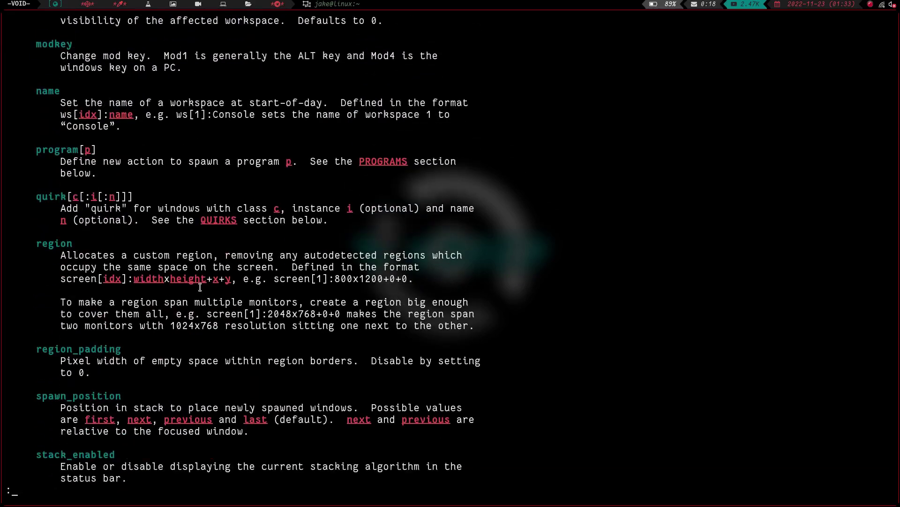
scroll(200, 287, "down", 3)
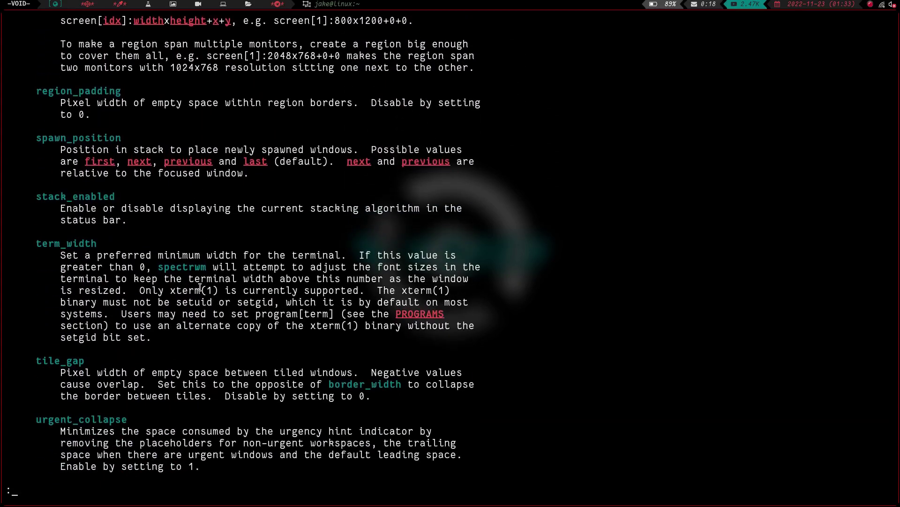
scroll(200, 287, "down", 20)
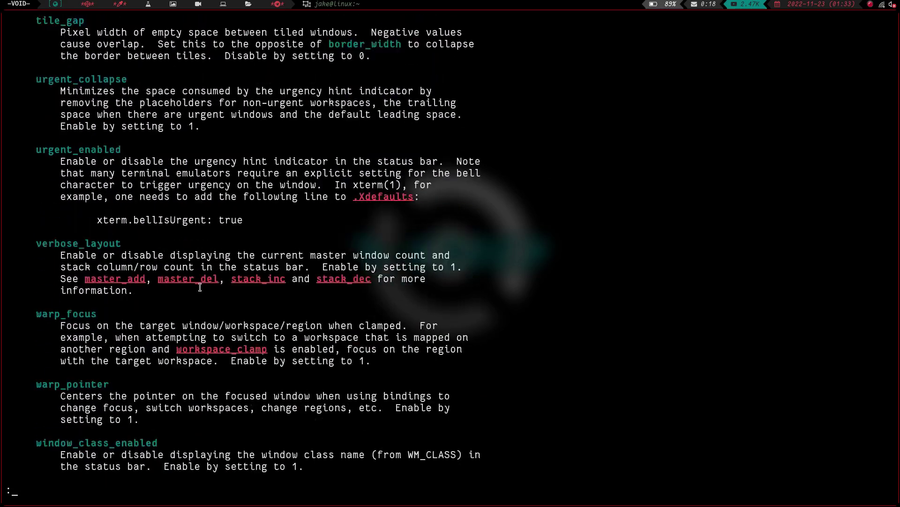
scroll(200, 287, "down", 20)
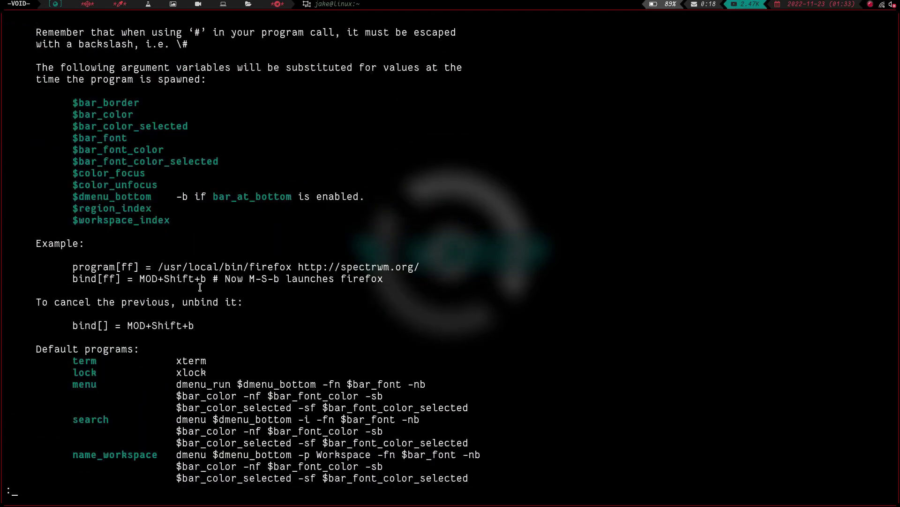
- Read the man page's key bindings, action descriptions and binding examples, and continue through to the authors at its end
scroll(200, 287, "down", 15)
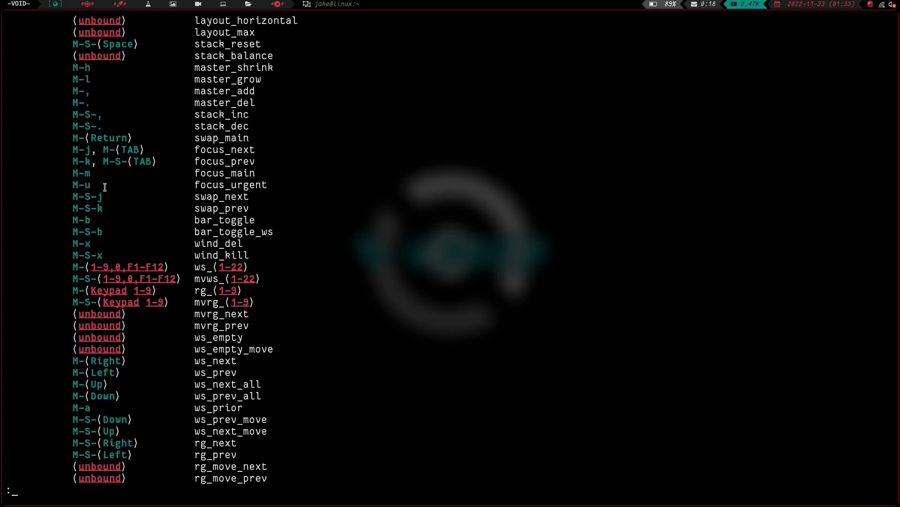
scroll(105, 186, "down", 9)
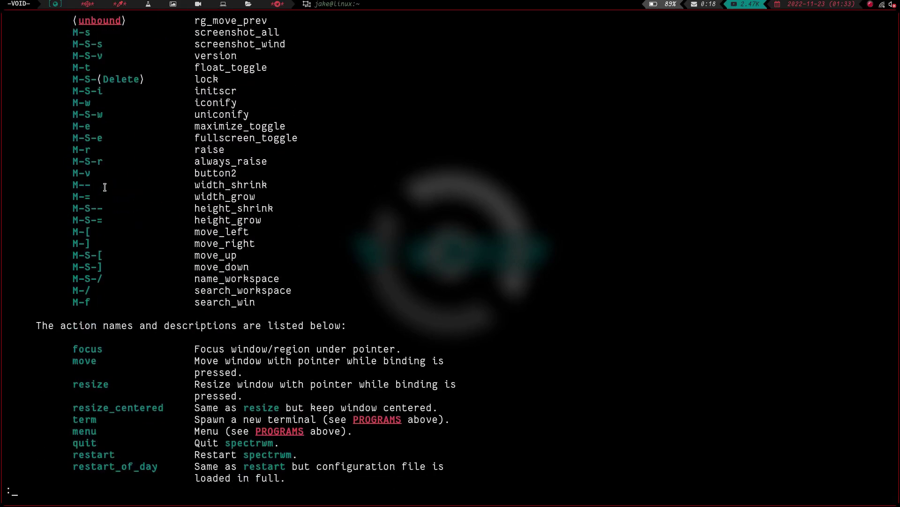
scroll(105, 186, "down", 14)
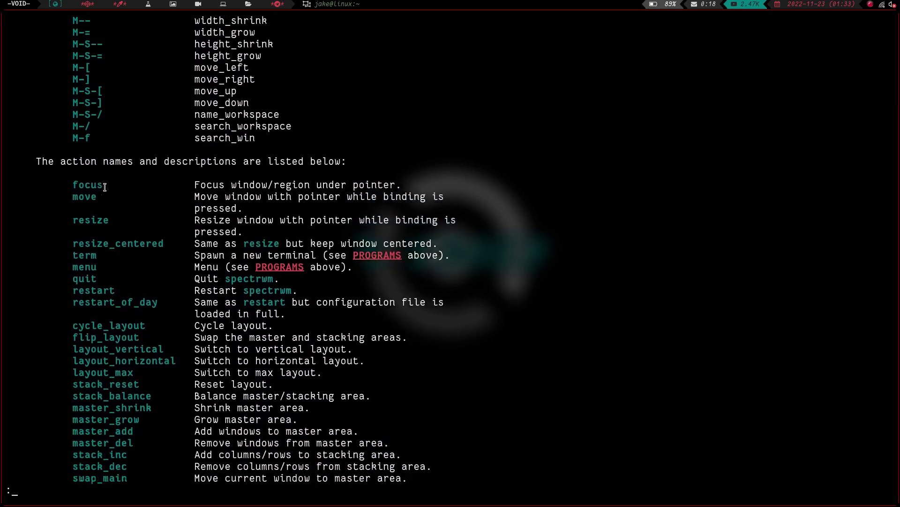
scroll(105, 186, "down", 20)
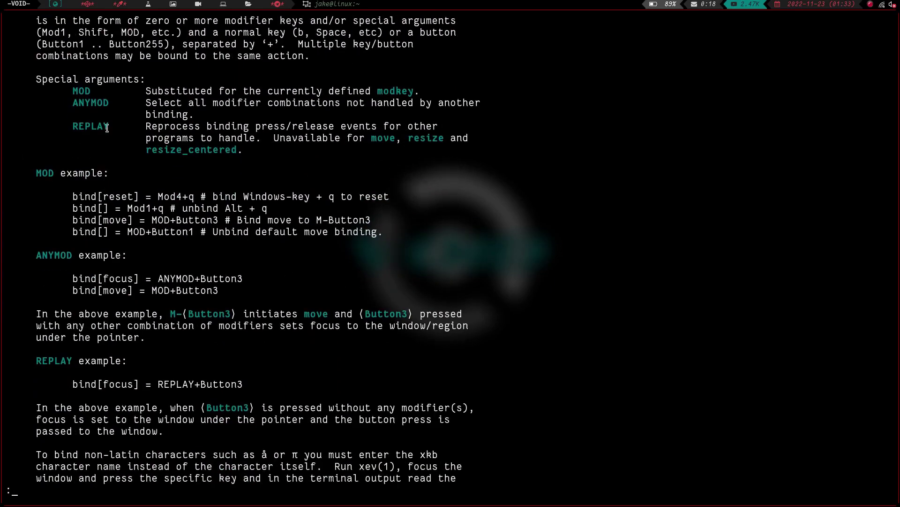
scroll(107, 128, "down", 20)
scroll(70, 151, "down", 20)
scroll(70, 151, "down", 20)
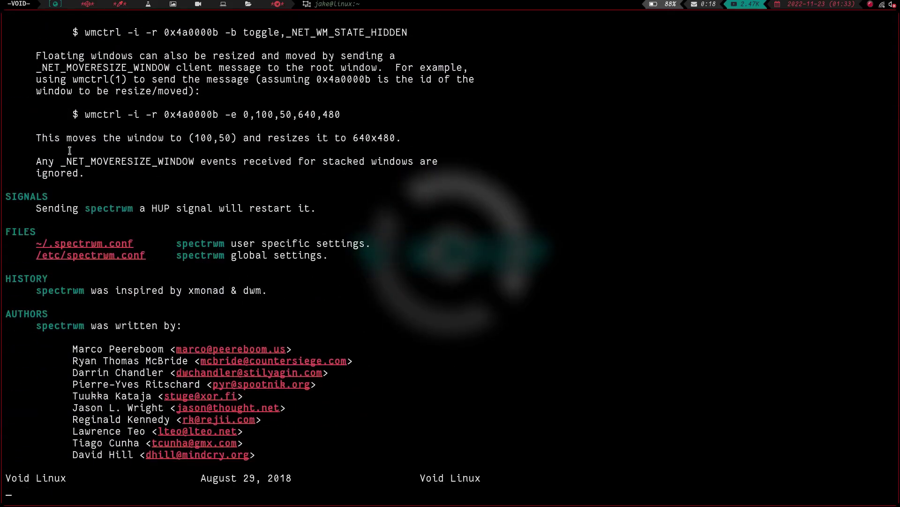
- Go back up the man page and read the EWMH section with its wmctrl and xprop examples
scroll(69, 151, "up", 5)
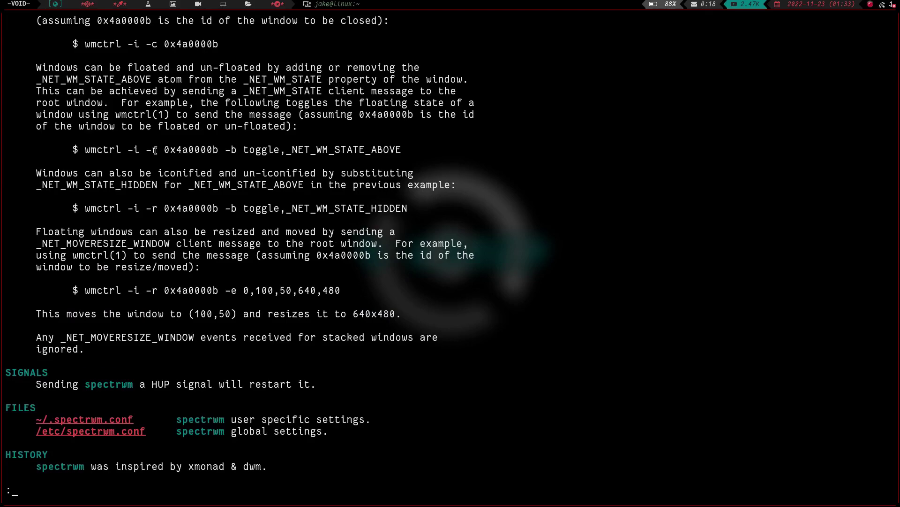
scroll(156, 151, "up", 3)
scroll(88, 91, "up", 3)
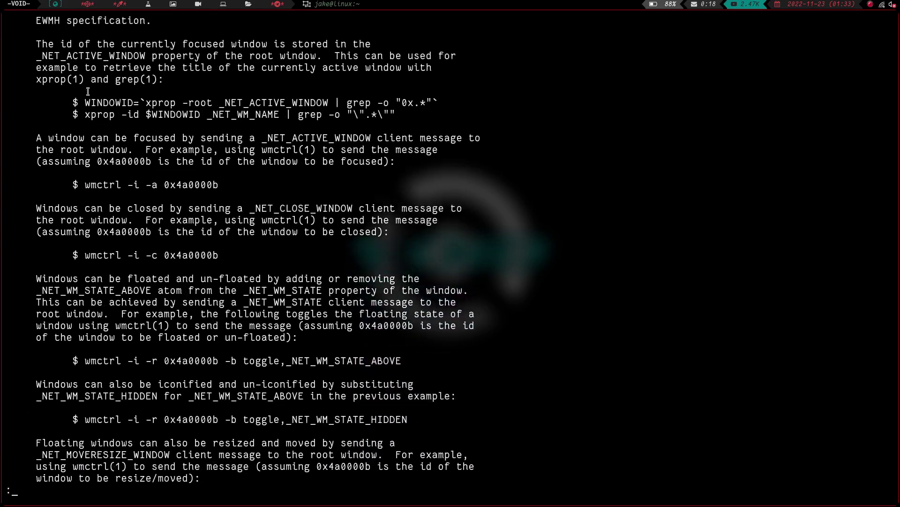
scroll(99, 114, "up", 10)
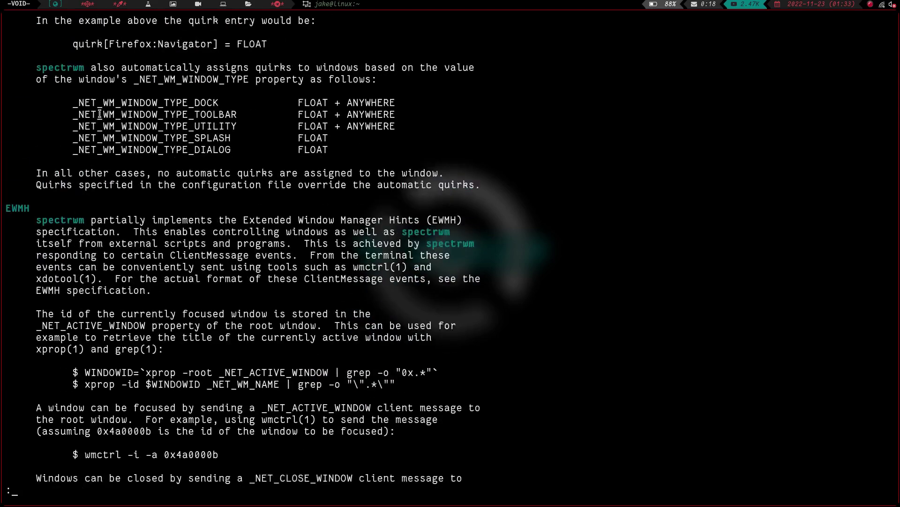
scroll(99, 113, "up", 1)
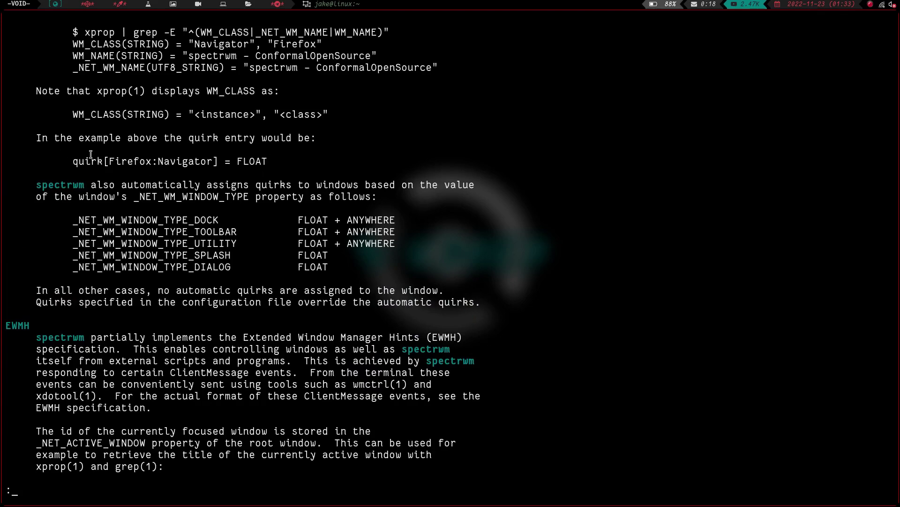
- Read the man page's quirk examples, quirk descriptions, default quirks and keyboard mapping files, and quit the man page
scroll(90, 154, "up", 6)
scroll(91, 154, "up", 4)
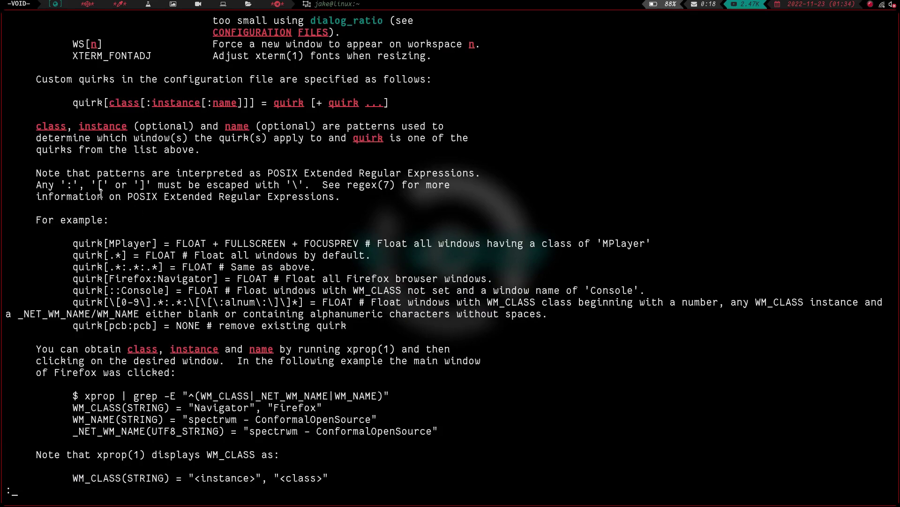
scroll(215, 319, "up", 2)
scroll(215, 319, "up", 5)
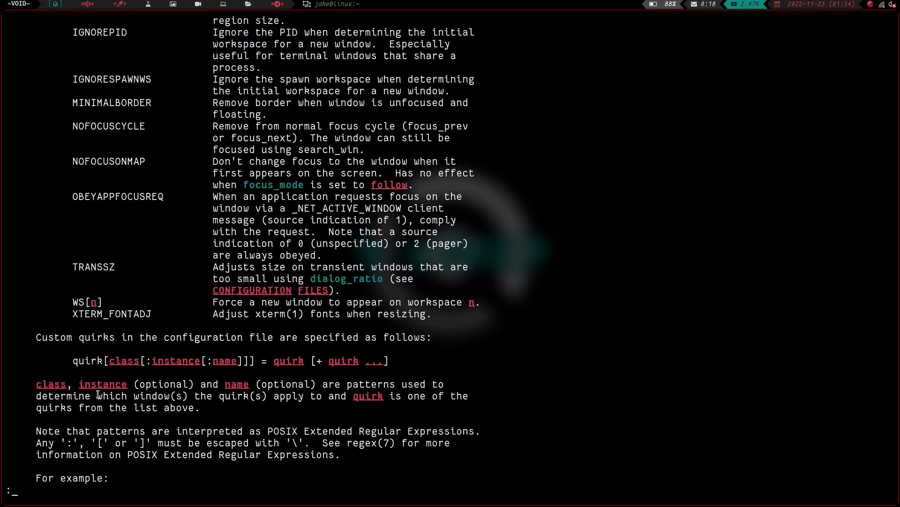
scroll(94, 424, "up", 4)
scroll(116, 426, "down", 13)
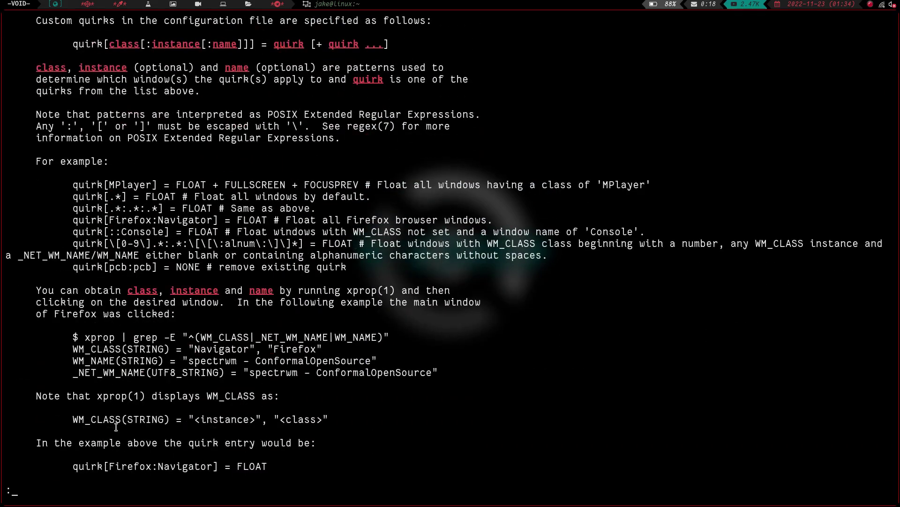
scroll(116, 427, "up", 11)
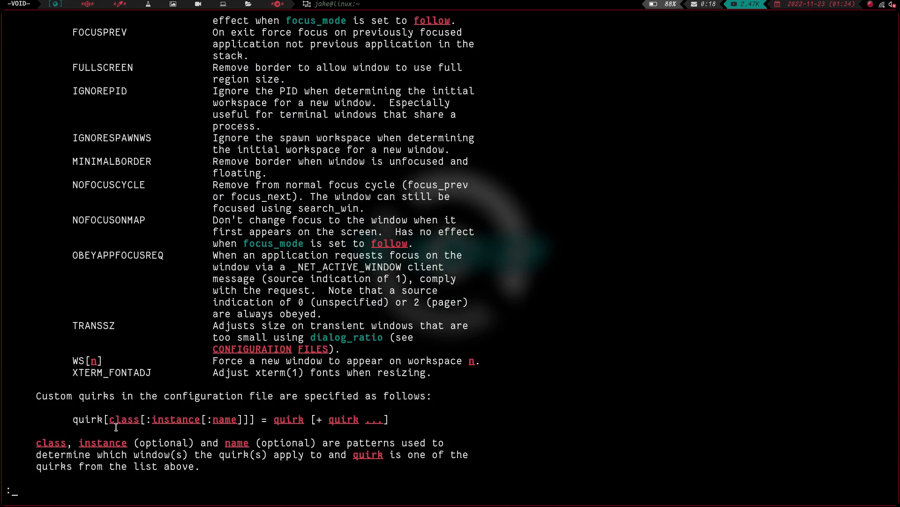
scroll(116, 426, "up", 18)
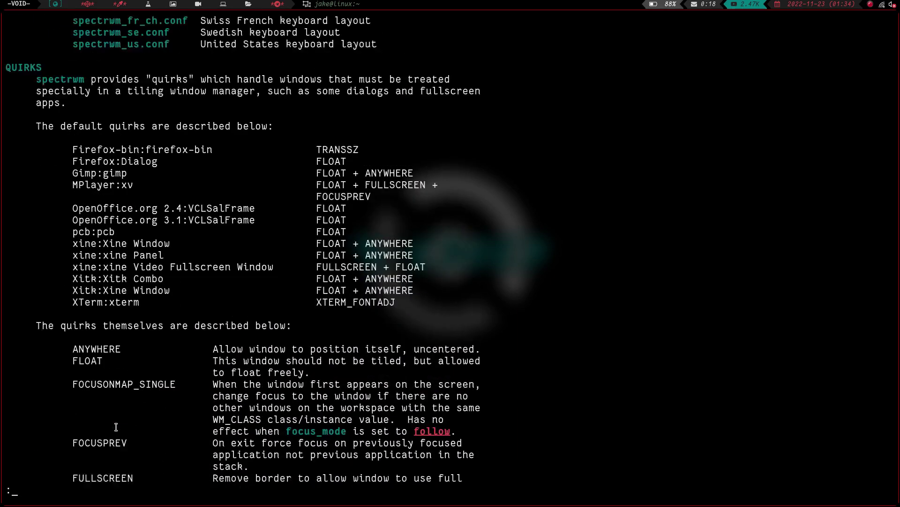
scroll(116, 426, "up", 2)
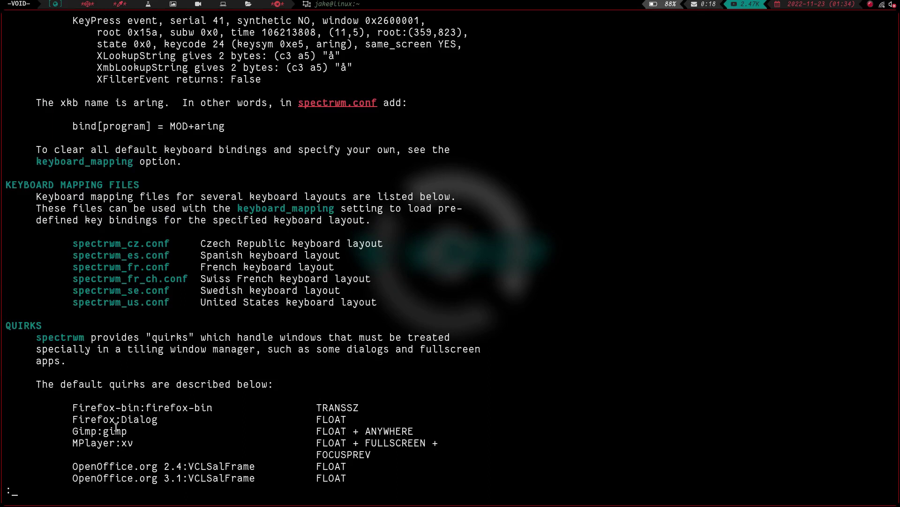
key("q")
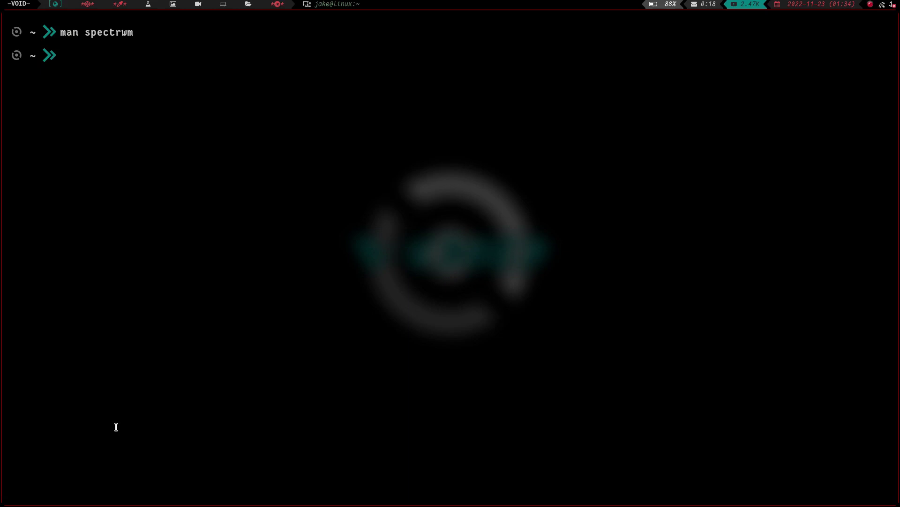
- Change to the spectrwm configuration directory and open spectrwm.conf in vim
type("cd sp")
key("Tab")
key("Return")
type("vim ")
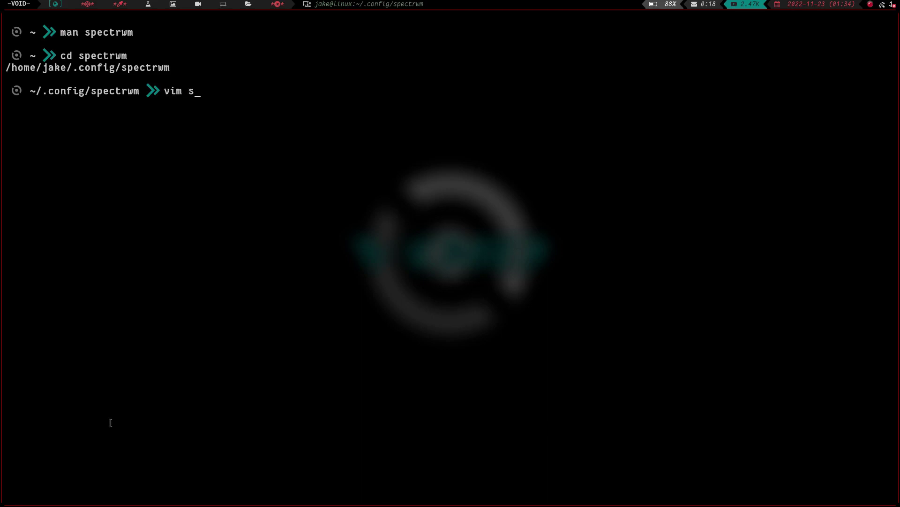
type("sp")
key("Tab")
key("Return")
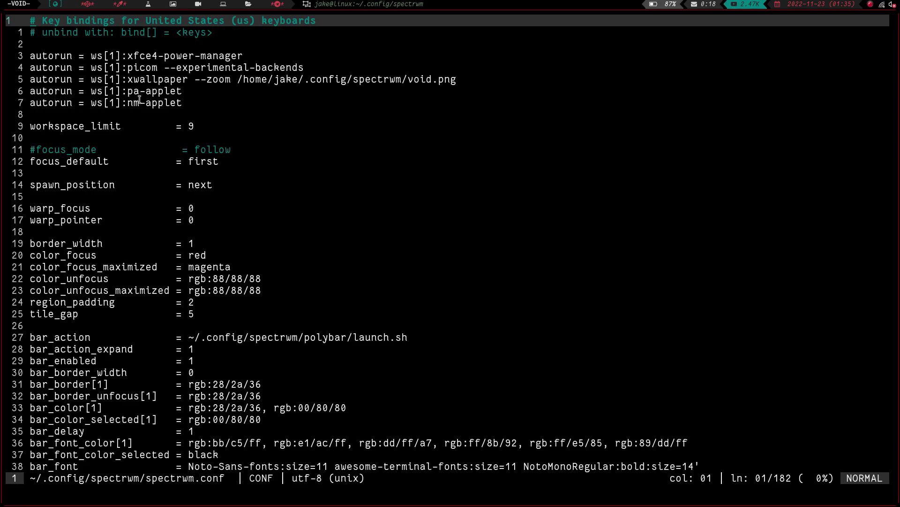
- Enter the example entry autorun = ws[4]:firefox on the blank line below the existing autorun entries
key("j")
key("j")
key("j")
key("j")
key("j")
key("j")
key("j")
key("j")
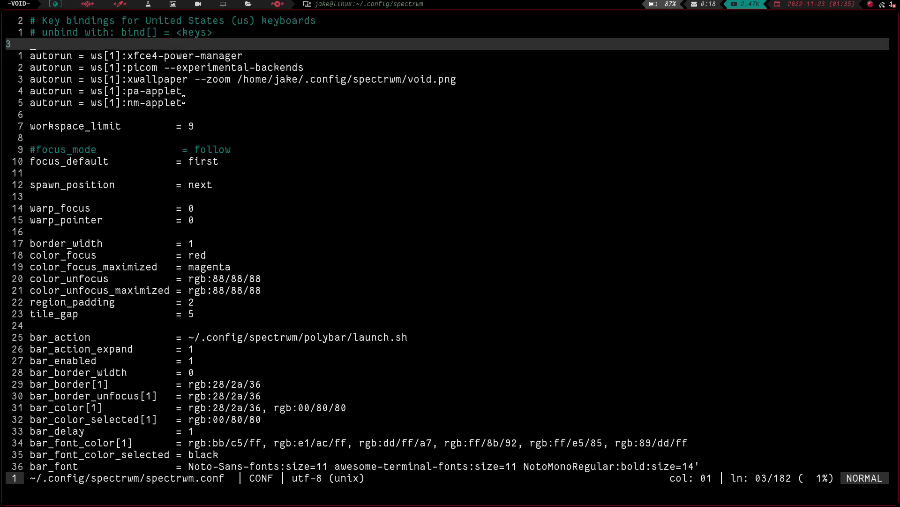
type("i")
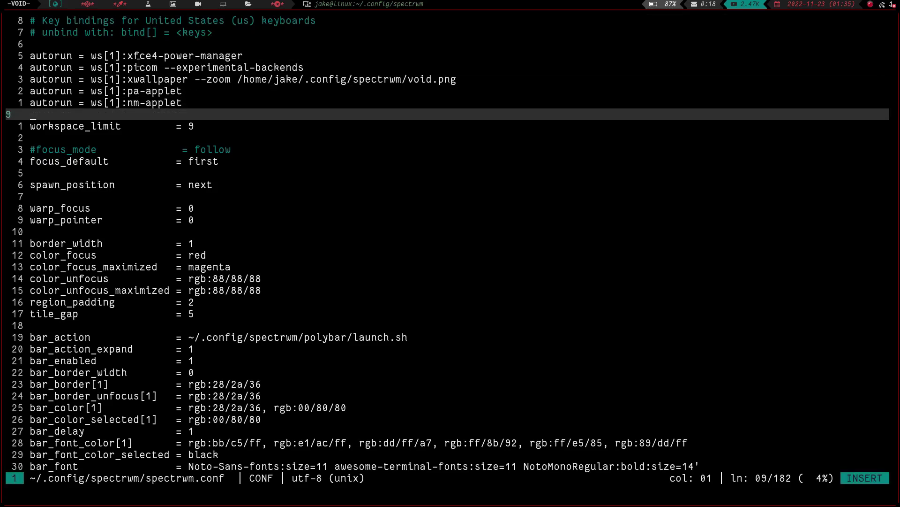
type("autorun = ws[4")
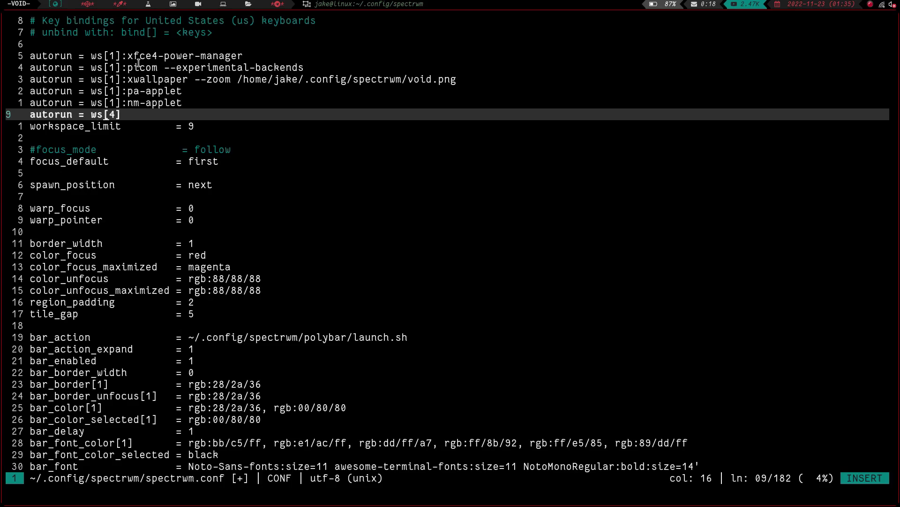
type(":firefox")
- Delete the example autorun entry for workspace 4, leaving the line blank
key("BackSpace")
key("BackSpace")
key("BackSpace")
key("BackSpace")
key("BackSpace")
key("BackSpace")
key("BackSpace")
key("BackSpace")
key("BackSpace")
key("BackSpace")
key("BackSpace")
key("BackSpace")
key("BackSpace")
key("BackSpace")
key("BackSpace")
key("BackSpace")
key("BackSpace")
key("BackSpace")
key("BackSpace")
key("BackSpace")
key("BackSpace")
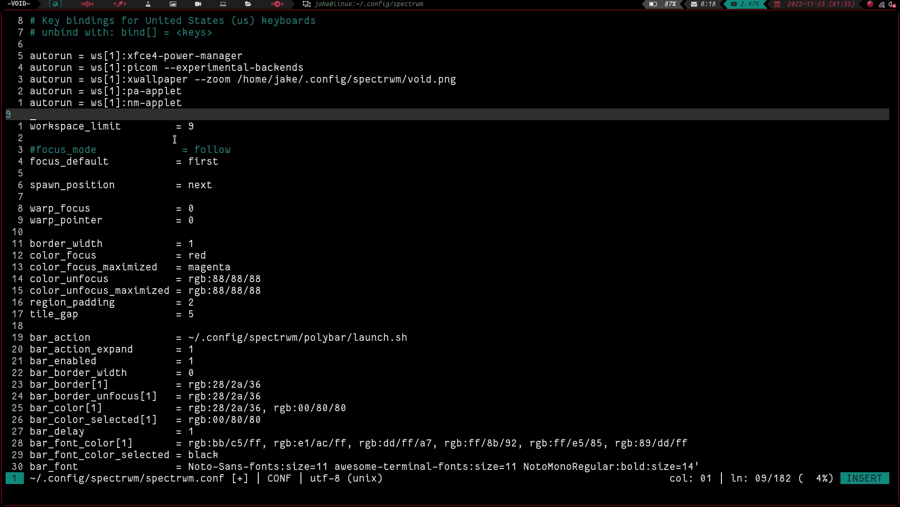
- Read spectrwm.conf from the workspace limit and focus settings through the border, gap and bar options to the modkey
key("Down")
key("Down")
key("Down")
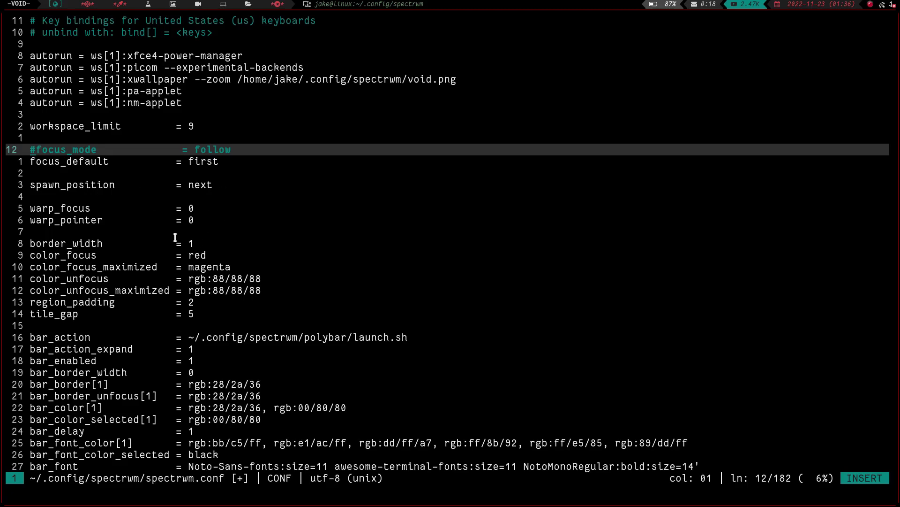
key("Down")
key("Down")
key("Down")
key("Down")
key("Down")
key("Down")
key("Down")
key("Down")
key("Down")
key("Down")
key("Down")
key("Down")
key("Down")
key("Down")
key("Down")
key("Down")
key("Down")
key("Down")
key("Down")
key("Down")
key("Down")
key("Down")
key("Down")
key("Down")
key("Down")
key("Down")
key("Down")
key("Down")
key("Down")
key("Down")
key("Down")
key("Down")
key("Down")
key("Down")
key("Down")
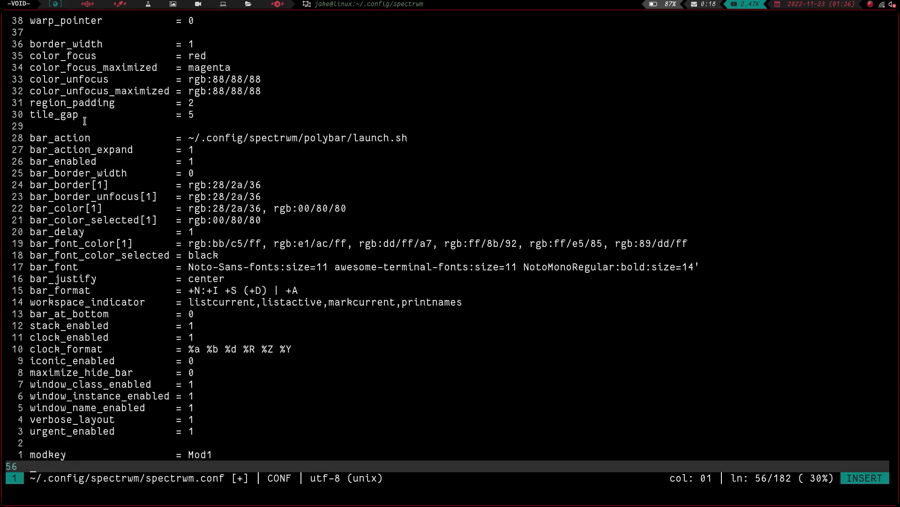
- Open three more terminals beside the configuration file to demonstrate tiling and the tile gap, and close them
key("alt+shift+Return")
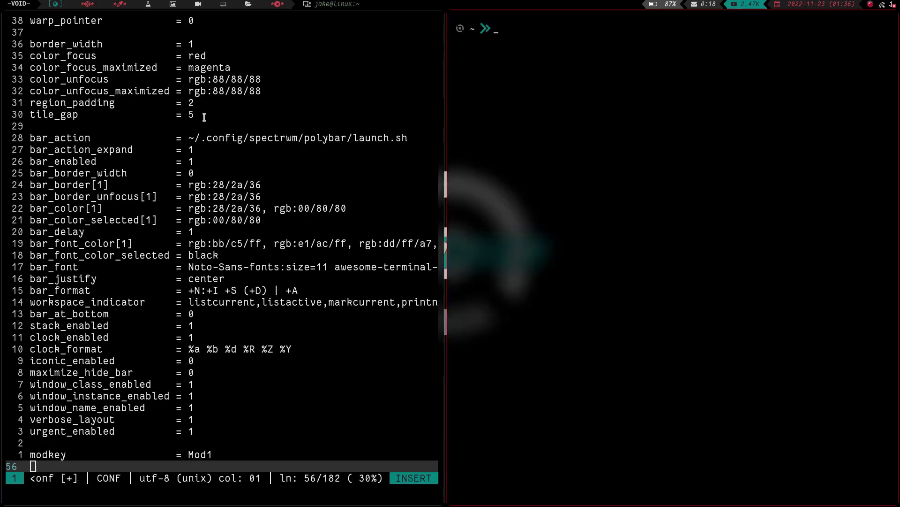
key("alt+shift+Return")
key("alt+shift+Return")
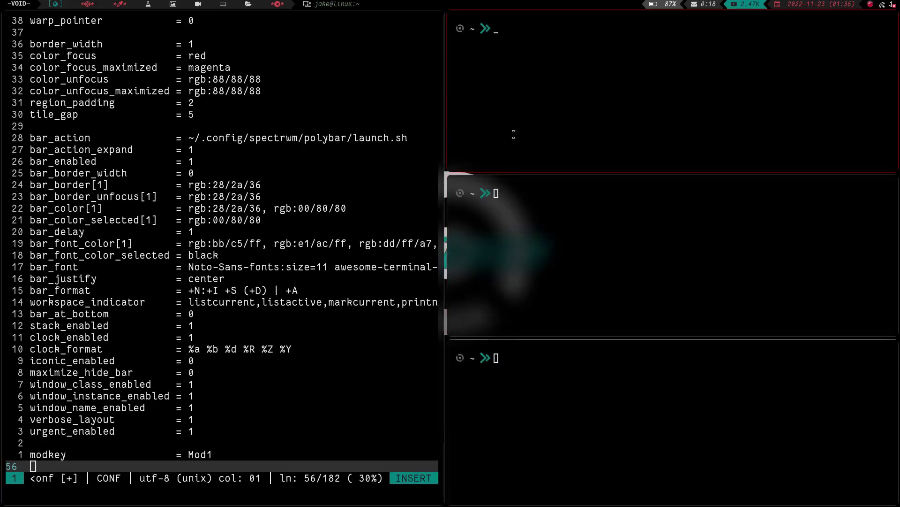
key("alt+shift+x")
key("alt+shift+x")
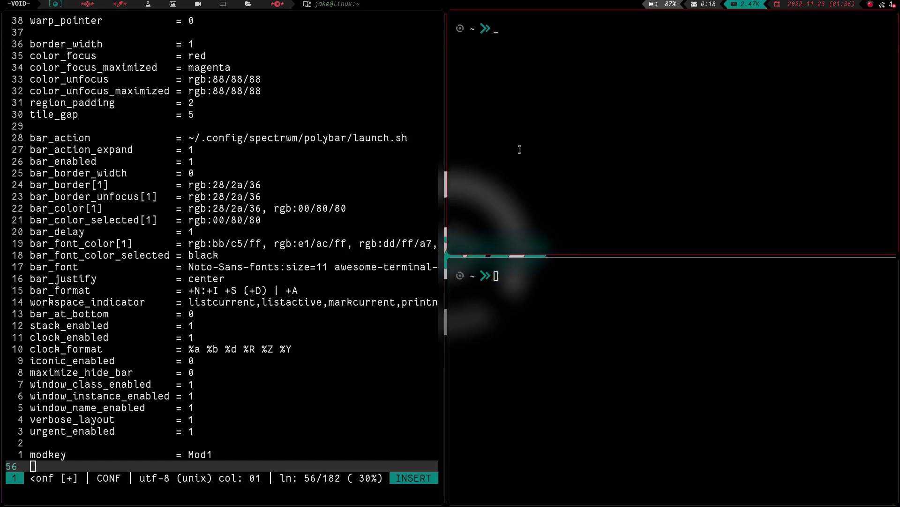
key("alt+shift+x")
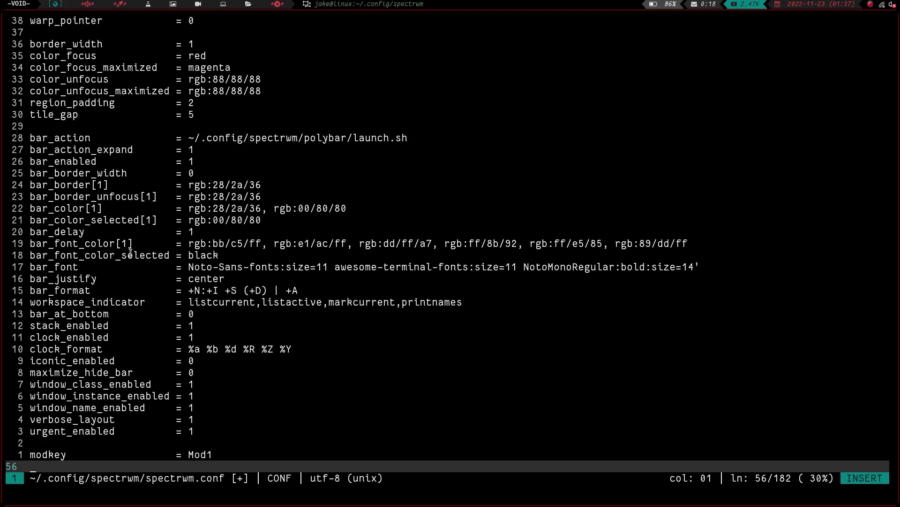
- Read the browser, scratch, menu, vsp, term and altbrows program entries with their bindings and FLOAT quirks
type("program[browser]    = brave-browser-stable bind[browser]       = MOD+Shift+b")
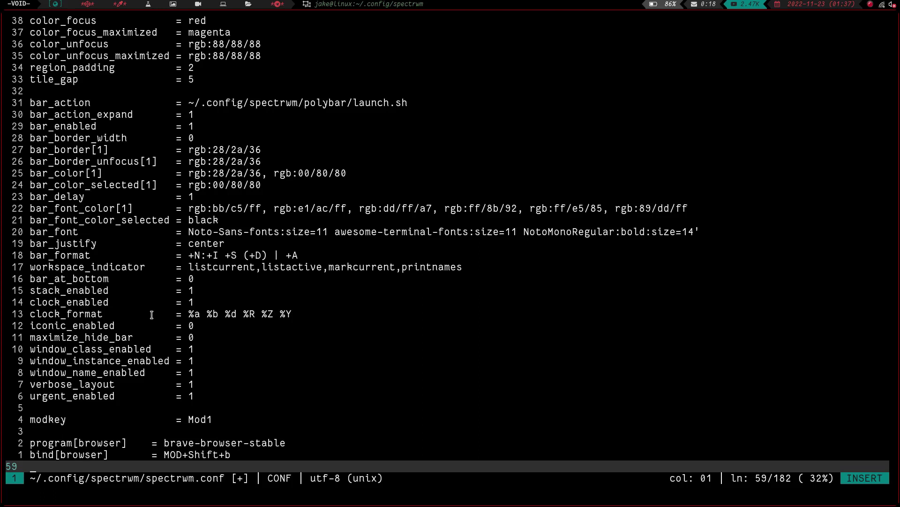
type("program[scratch]   = /home/jake/.local/scripts/scratch scratchpad bind[scratch]      = MOD+Return quirk[Alacritty:Alacritty:scratchpad]   = FLOAT  program[menu]       = /home/jake/.local/scripts/scratch launch bind[menu]          = MOD+Shift+d")
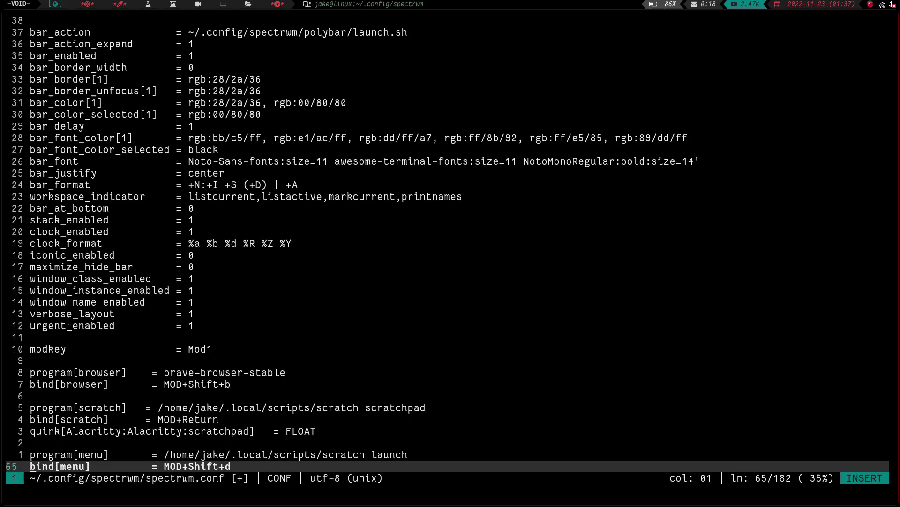
type("quirk[Alacritty:Alacritty:launch]    = FLOAT  program[vsp]        = alacritty -t install -e vsp2 bind[vsp]           = MOD+Shift+i quirk[Alacritty:Alacritty:install]  = FLOAT")
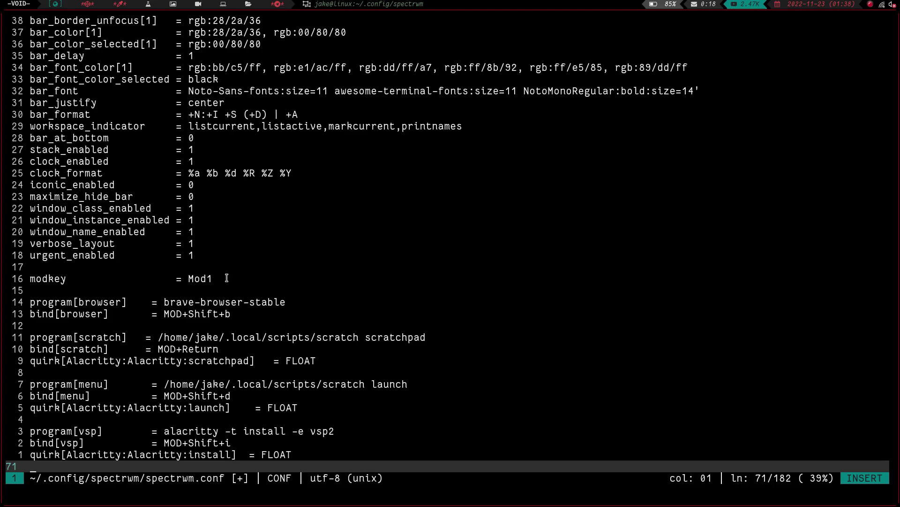
key("Down")
key("Down")
key("Down")
key("Down")
key("Down")
key("Down")
key("Down")
key("Down")
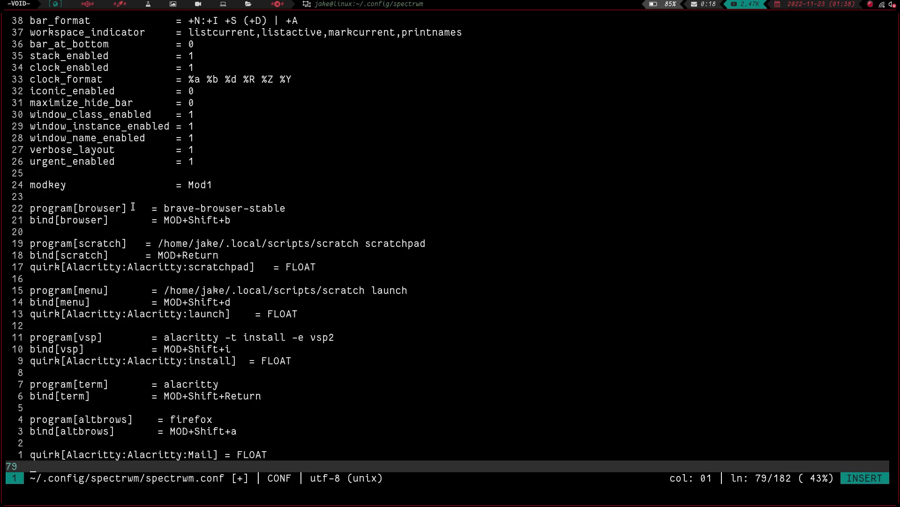
- Read the key bindings from button2 and the layout actions through to focus_prev
key("Down")
key("Down")
key("Down")
key("Down")
key("Down")
key("Down")
key("Down")
key("Down")
key("Down")
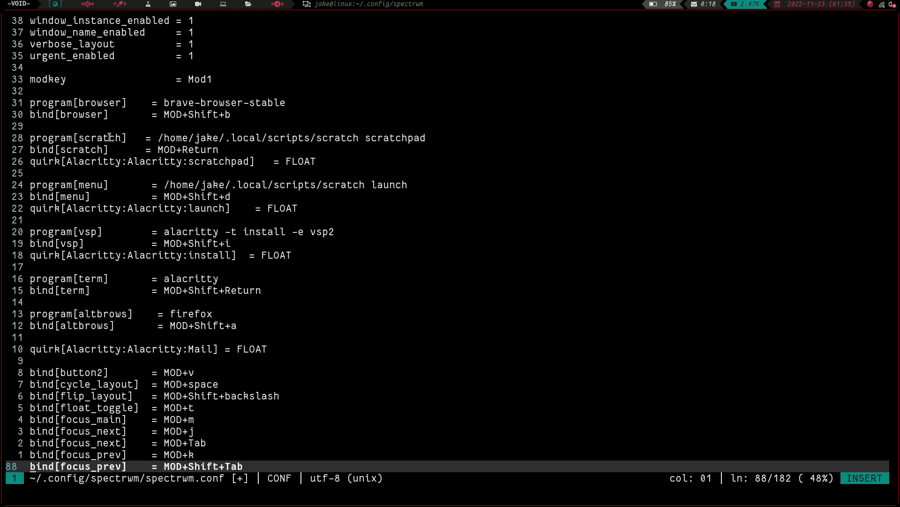
- Show and hide the floating scratchpad terminal repeatedly, and open and close the floating vsp package search
key("alt+Return")
key("alt+Return")
key("alt+Return")
key("alt+Return")
key("alt+Return")
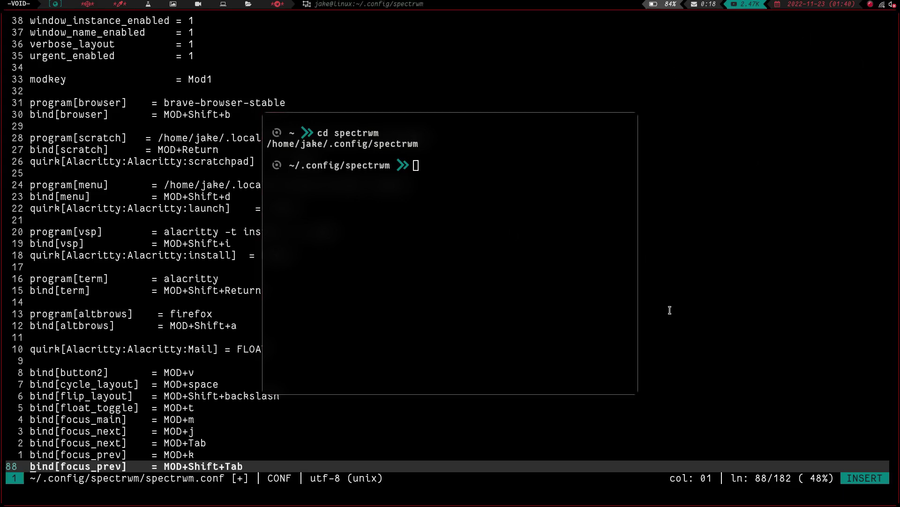
key("alt+Return")
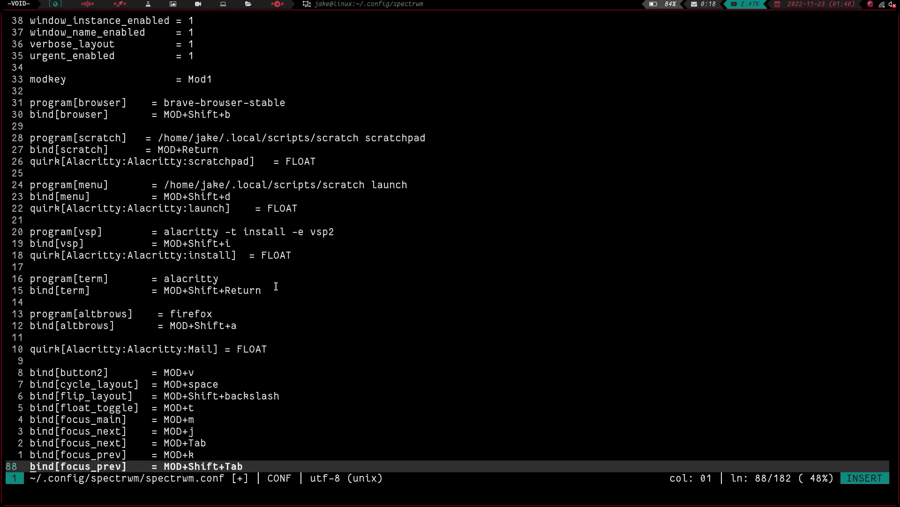
key("alt+shift+i")
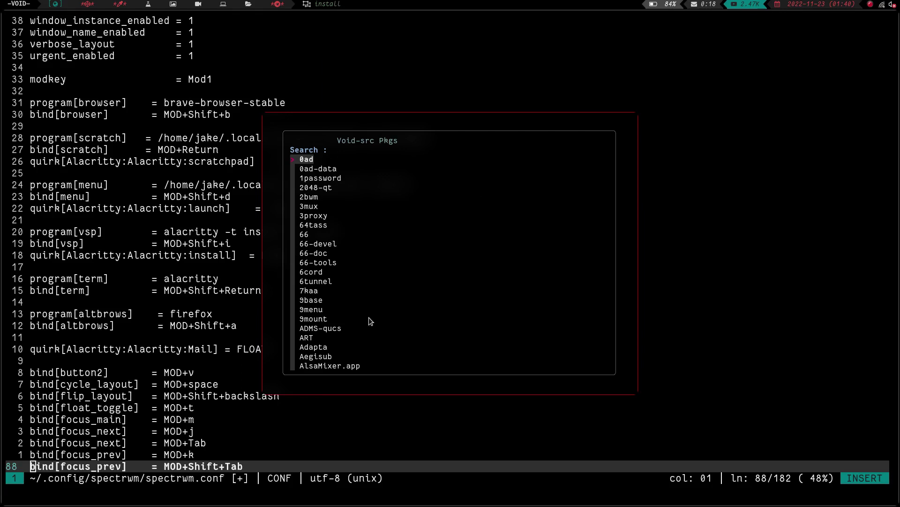
key("Escape")
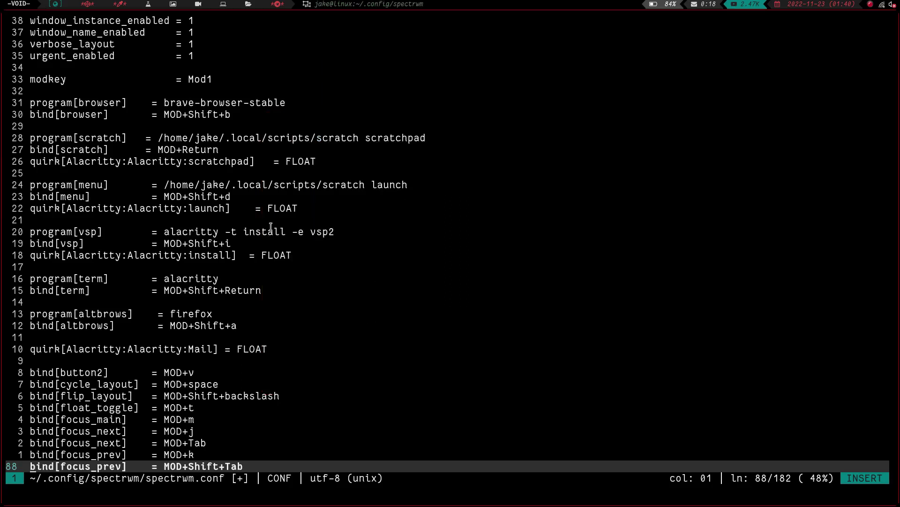
- Read the key bindings from focus_urgent through the height, lock and master actions to menu
key("Down")
key("Down")
key("Down")
key("Down")
key("Down")
key("Down")
key("Down")
key("Down")
key("Down")
key("Down")
key("Down")
key("Down")
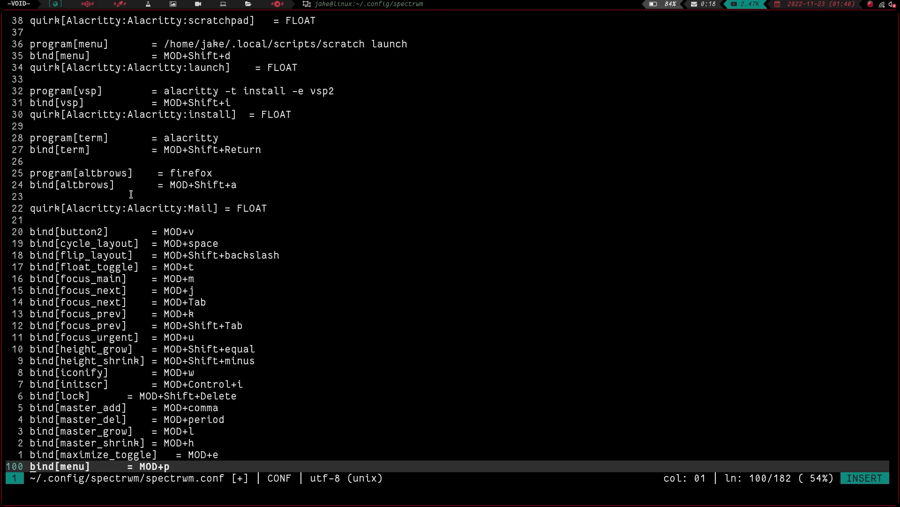
- Read the move_down, move_left, move_right and move_up bindings and the mvrg bindings for moving windows to regions
key("Down")
key("Down")
key("Down")
key("Down")
key("Down")
key("Down")
key("Down")
key("Down")
key("Down")
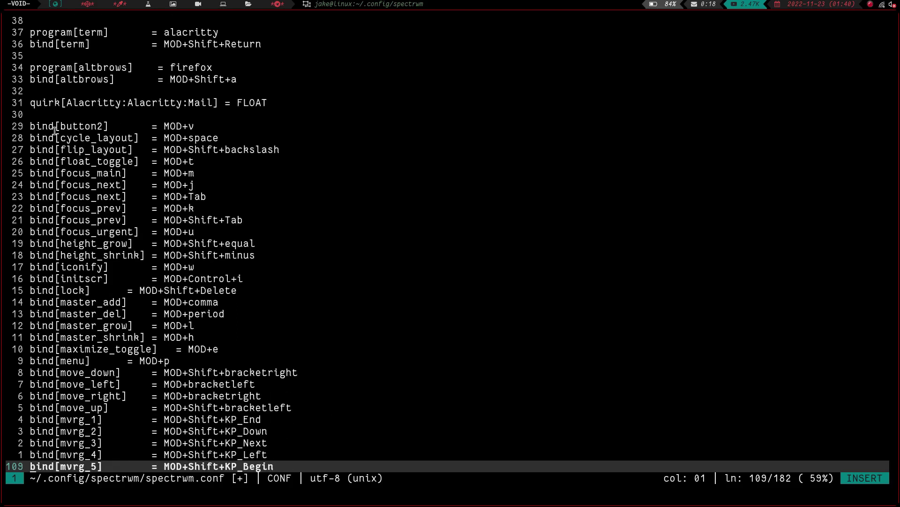
key("Down")
key("Down")
key("Down")
key("Down")
key("Down")
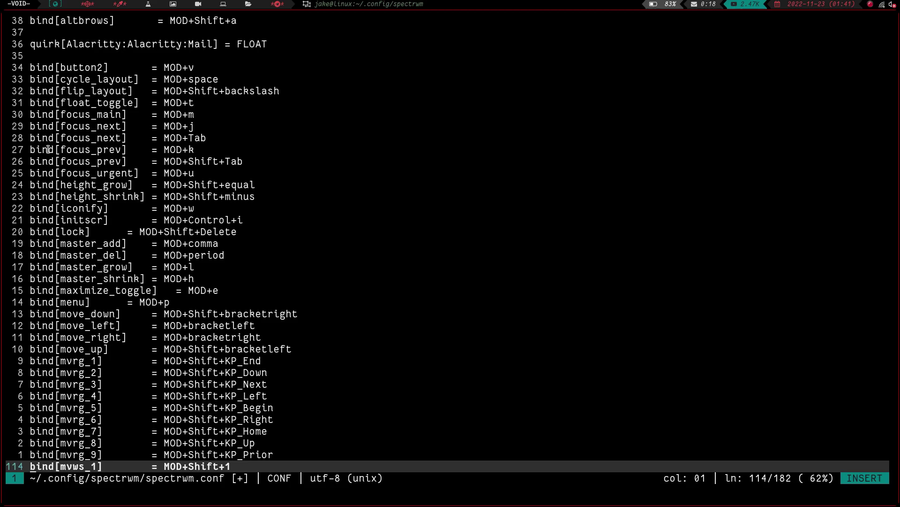
- Read the mvws bindings that send windows to workspaces, from the number keys up to the function keys
key("Down")
key("Down")
key("Down")
key("Down")
key("Down")
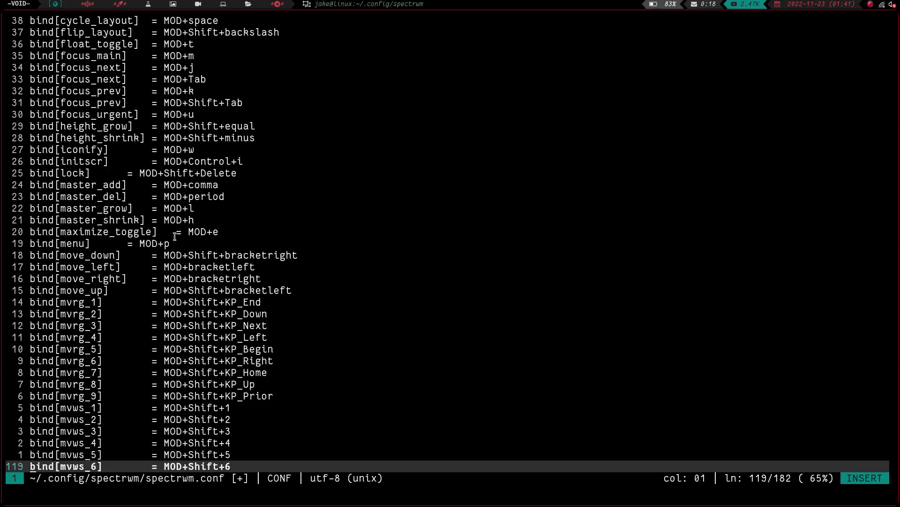
key("Down")
key("Down")
key("Down")
key("Down")
key("Down")
key("Down")
key("Down")
key("Down")
key("Down")
key("Down")
key("Down")
key("Down")
key("Down")
key("Down")
key("Down")
key("Down")
key("Down")
key("Down")
key("Down")
key("Down")
key("Down")
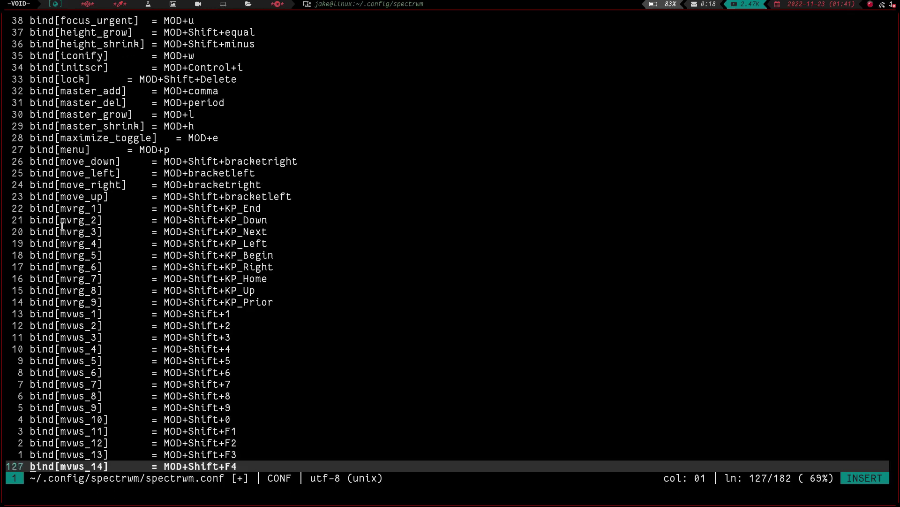
- Read the name_workspace, quit, raise_toggle and restart bindings and the rg region bindings through rg_prev
key("Down")
key("Down")
key("Down")
key("Down")
key("Down")
key("Down")
key("Down")
key("Down")
key("Down")
key("Down")
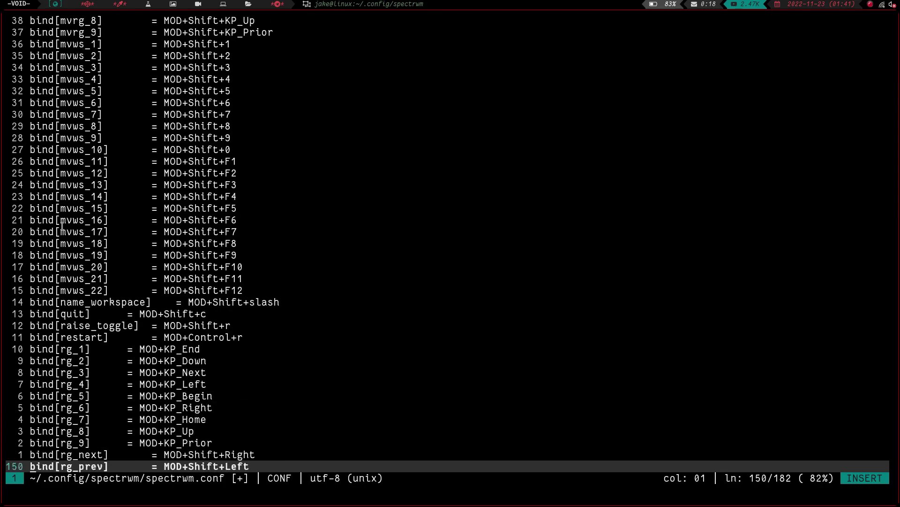
- Read the remaining bindings from screenshot_all through the stack, swap, width, window and workspace actions to ws_prior
key("Down")
key("Down")
key("Down")
key("Down")
key("Down")
key("Down")
key("Down")
key("Down")
key("Down")
key("Down")
key("Down")
key("Down")
key("Down")
key("Down")
key("Down")
key("Down")
key("Down")
key("Down")
key("Down")
key("Down")
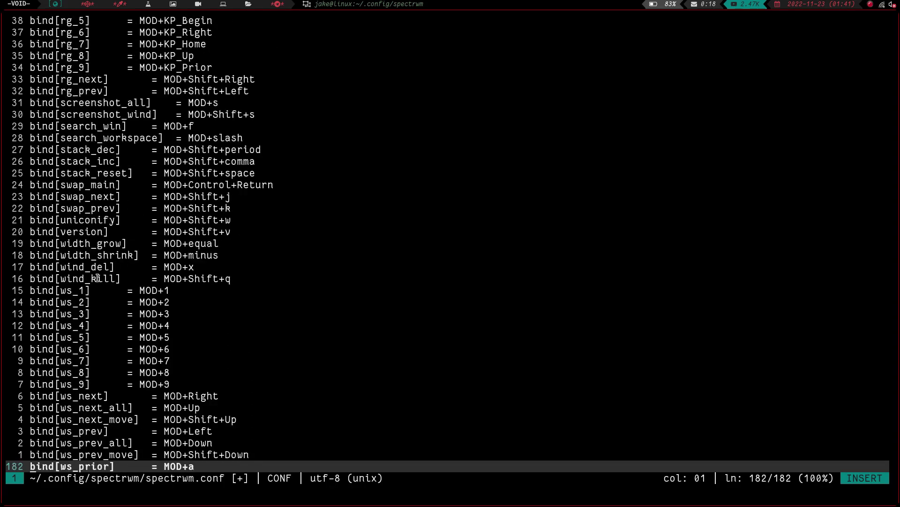
- Return to the first line of spectrwm.conf to look over the autorun, focus, border and bar settings again
key("Up")
key("Up")
key("Up")
key("Up")
key("Up")
key("Up")
key("Up")
key("Up")
key("Up")
key("Up")
key("Up")
key("Up")
key("Up")
key("Up")
key("Up")
key("Up")
key("Up")
key("Up")
key("Up")
key("Up")
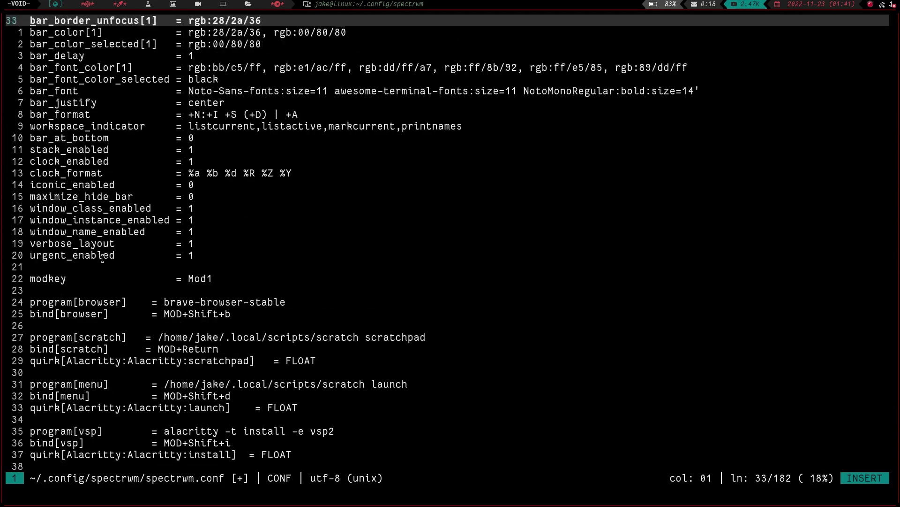
key("Up")
key("Up")
key("Up")
key("Up")
key("Up")
key("Up")
key("Up")
key("Up")
key("Up")
key("Up")
key("Up")
key("Up")
key("Up")
key("Up")
key("Up")
key("Up")
key("Up")
key("Up")
key("Up")
key("Up")
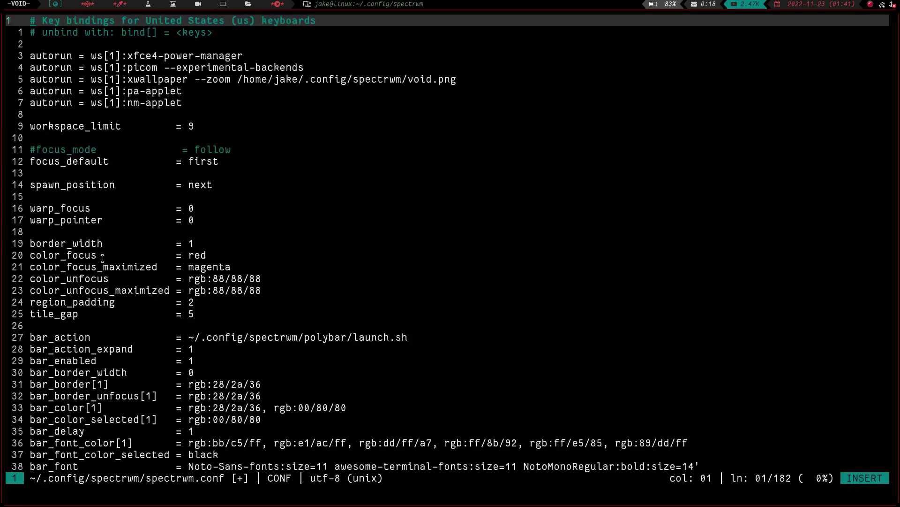